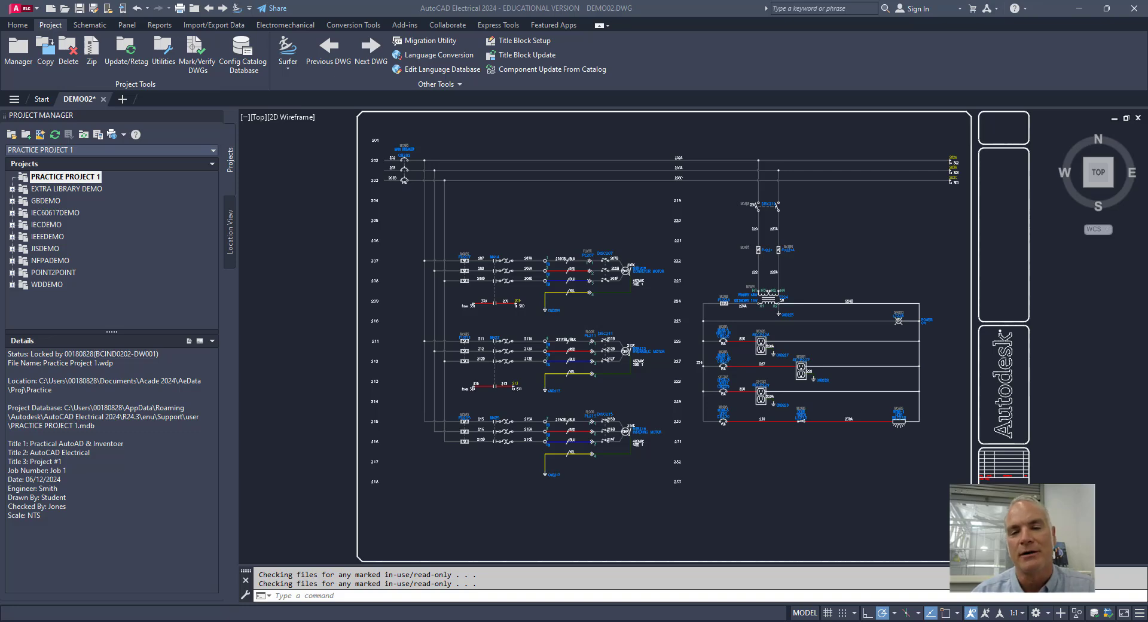
# Step: Cancel the zoom on the DEMO02 schematic
pyautogui.press('Escape')
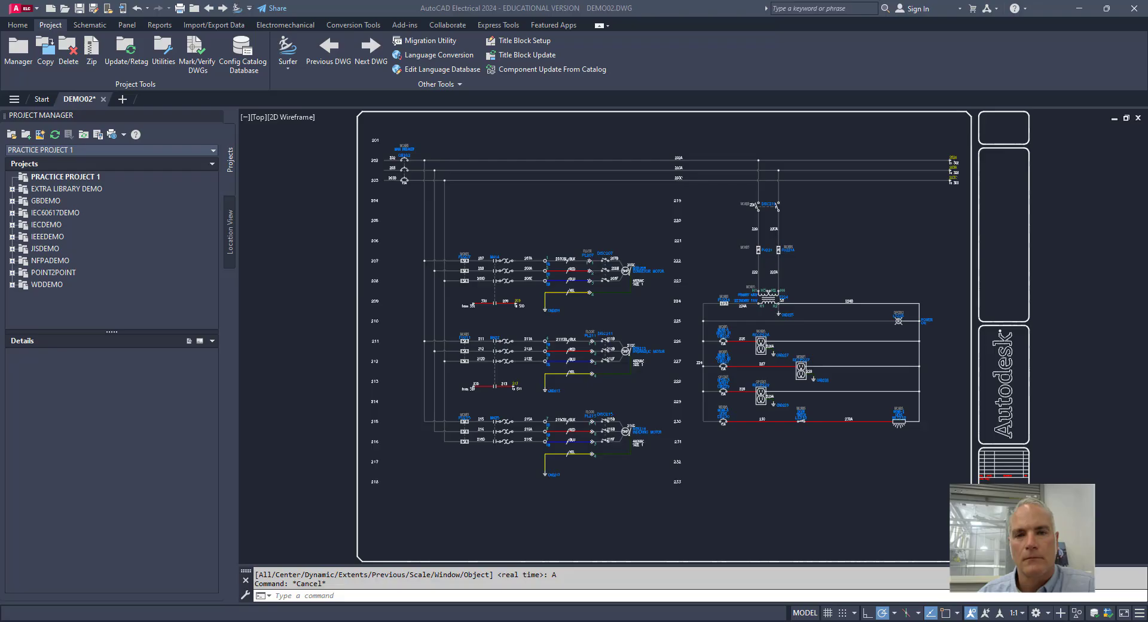
# Step: Preview the application menu's New options (Drawing, Sheet Set), then dismiss the menu without creating anything
pyautogui.click(20, 13)
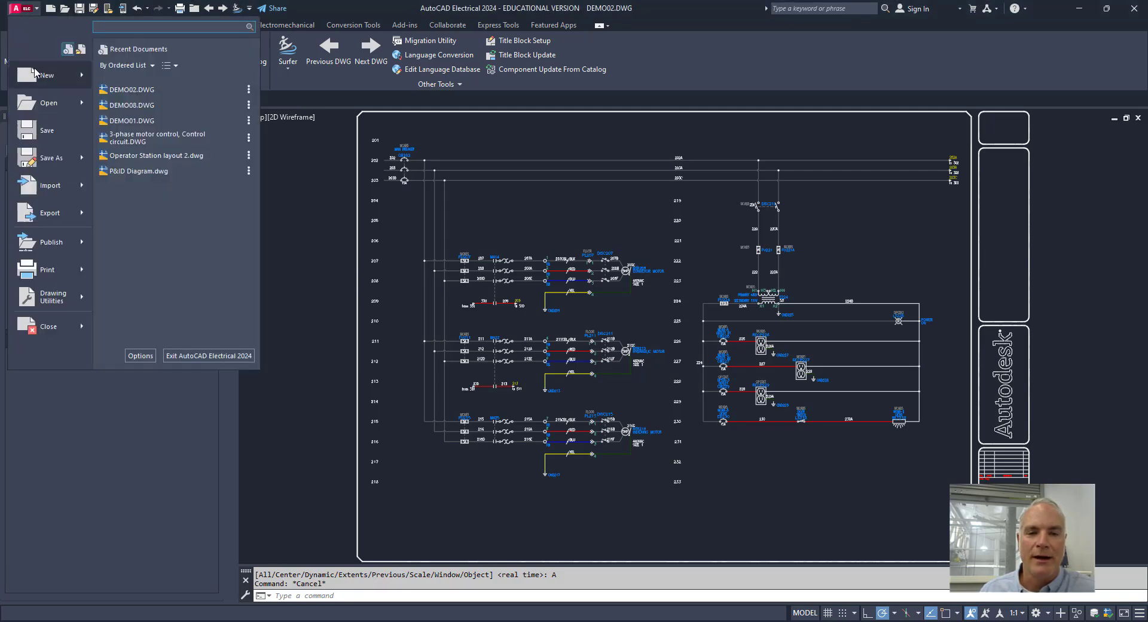
pyautogui.moveTo(34, 72)
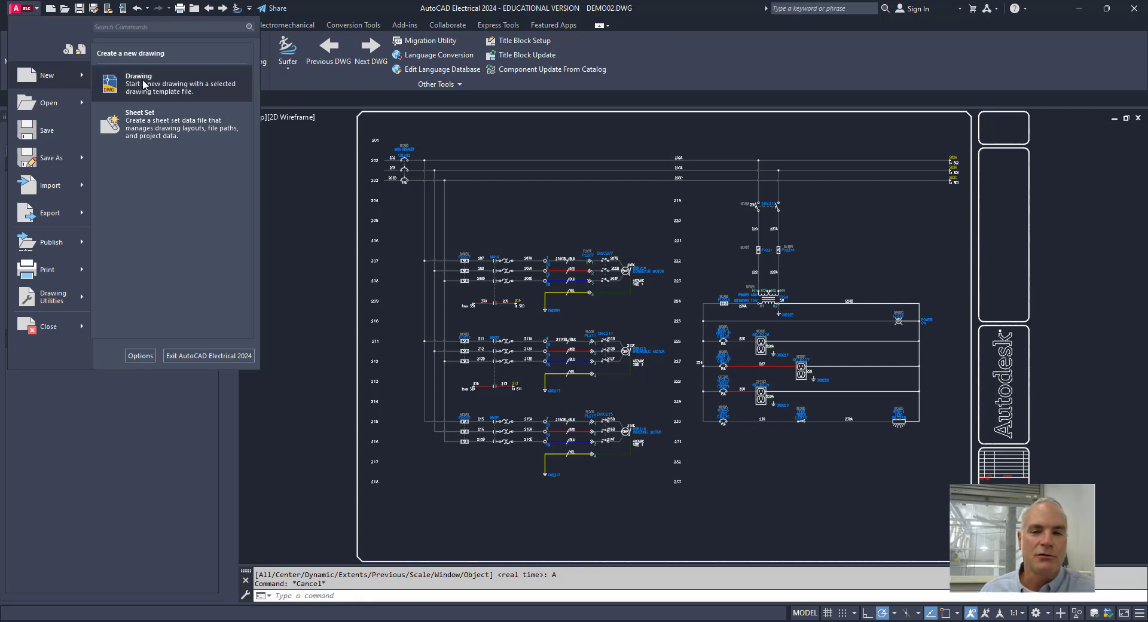
pyautogui.click(307, 198)
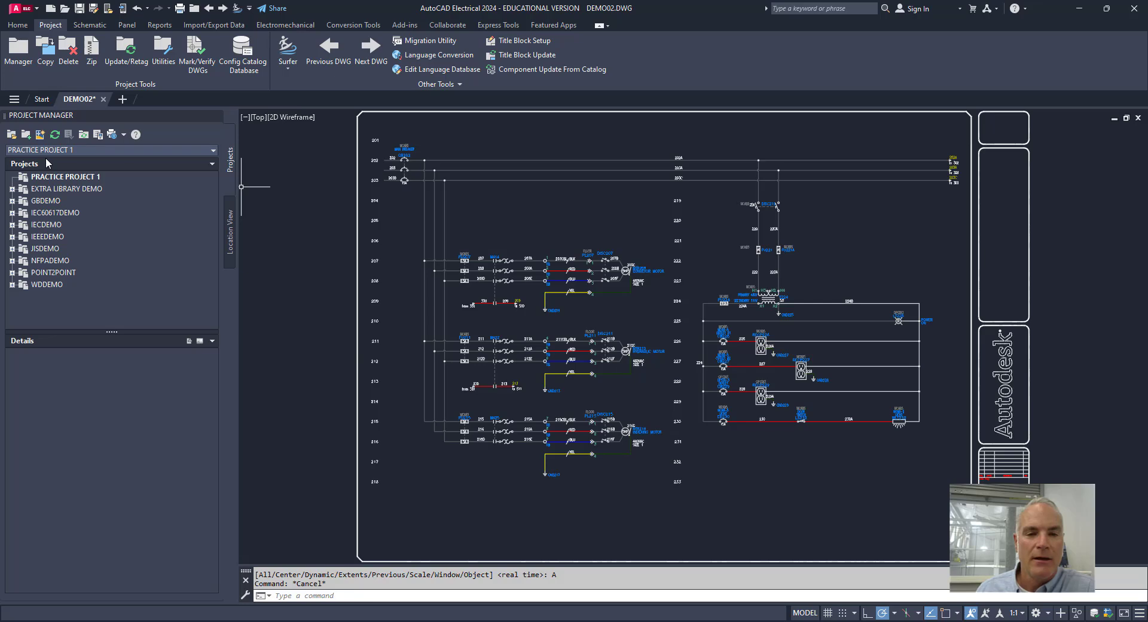
# Step: Close DEMO02 without saving, then reopen it from the Start page's recent drawings
pyautogui.click(1138, 118)
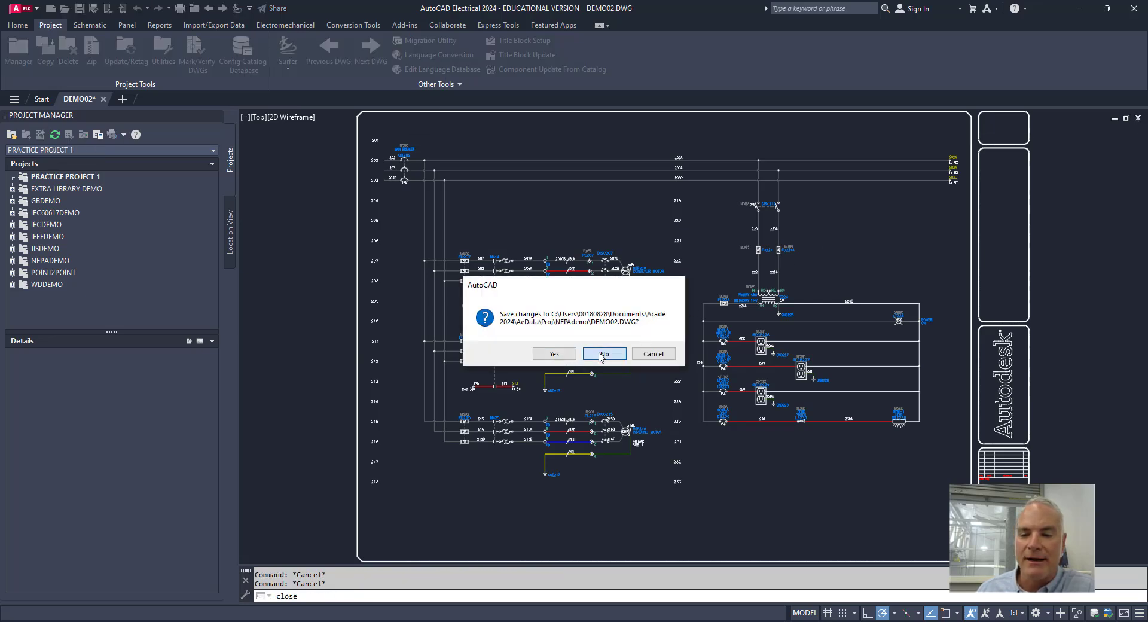
pyautogui.click(603, 354)
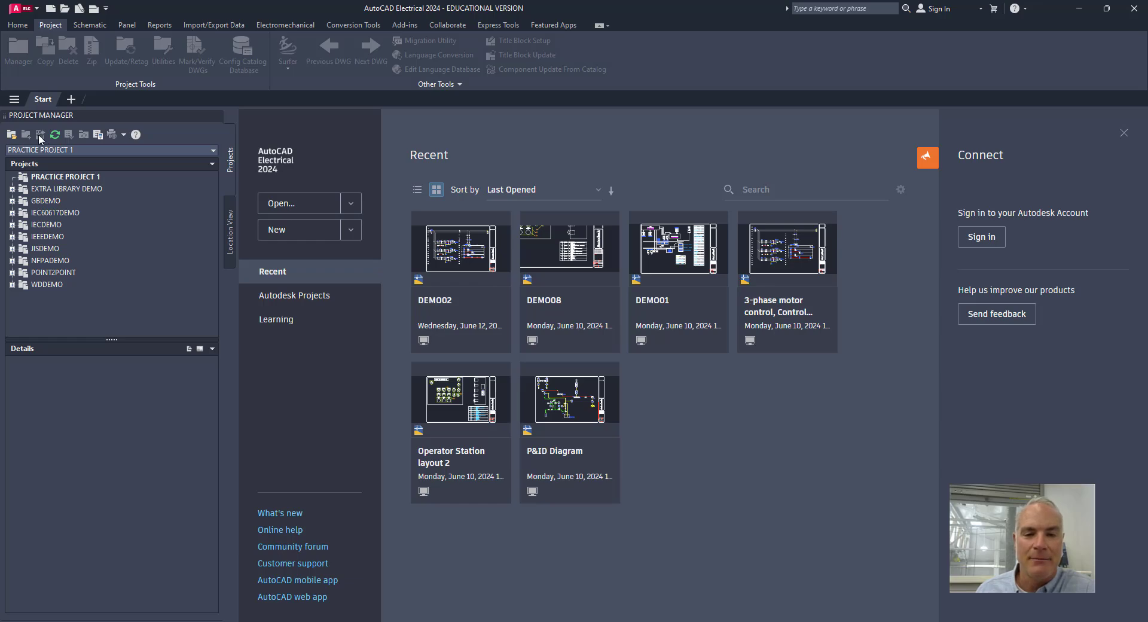
pyautogui.click(441, 251)
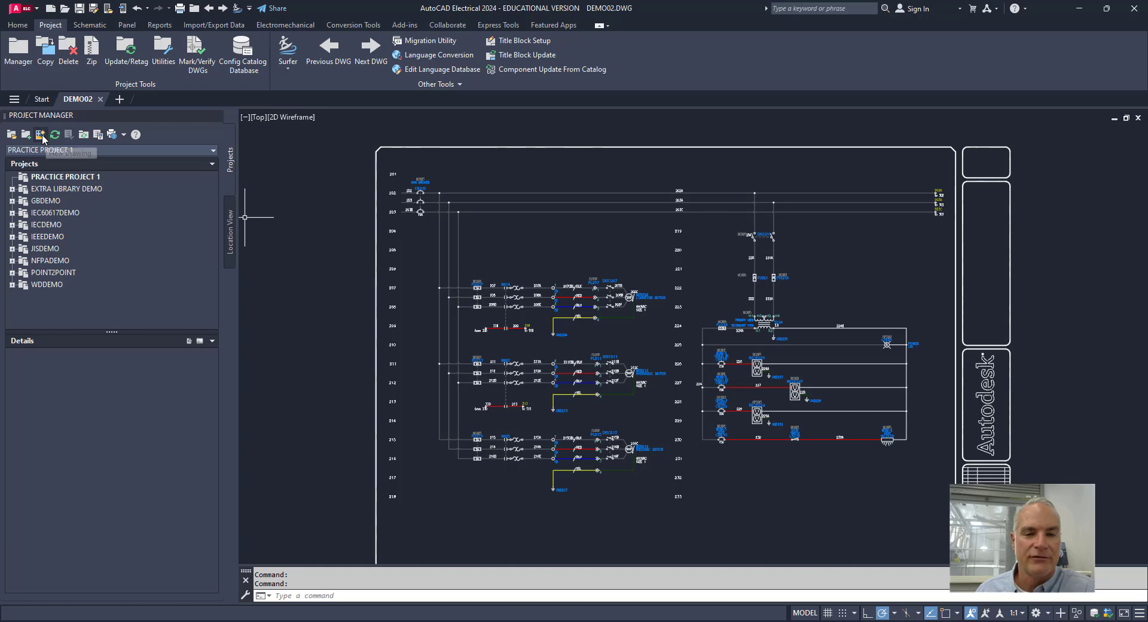
# Step: Start a new drawing in the active project named 'Electrical Drawing 1'
pyautogui.click(41, 135)
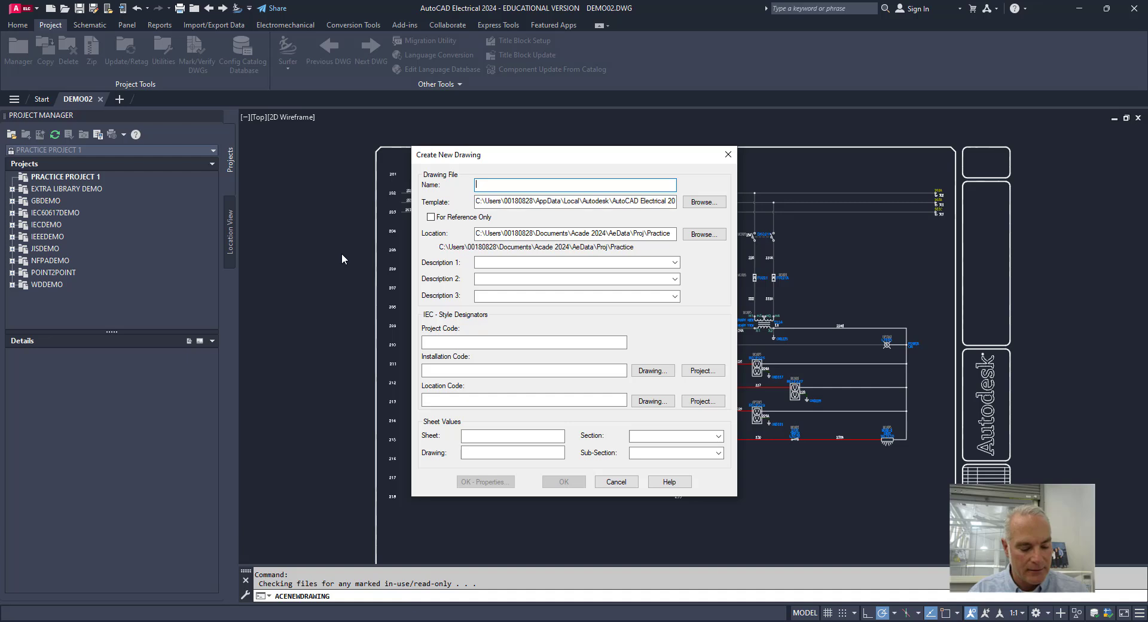
pyautogui.write('Elect')
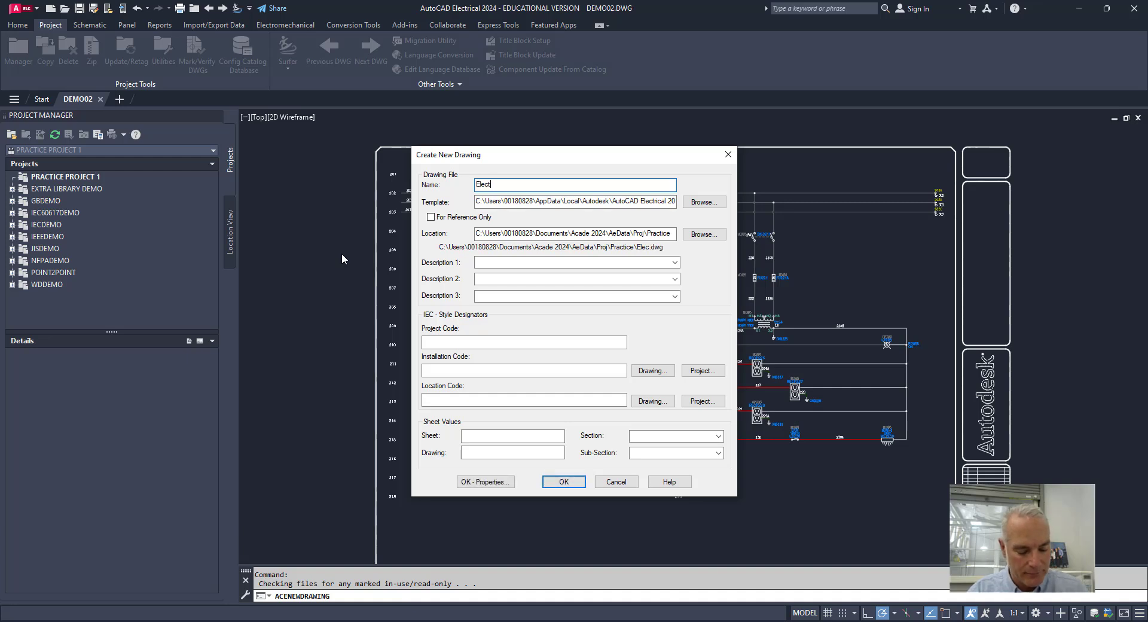
pyautogui.write('rical Da')
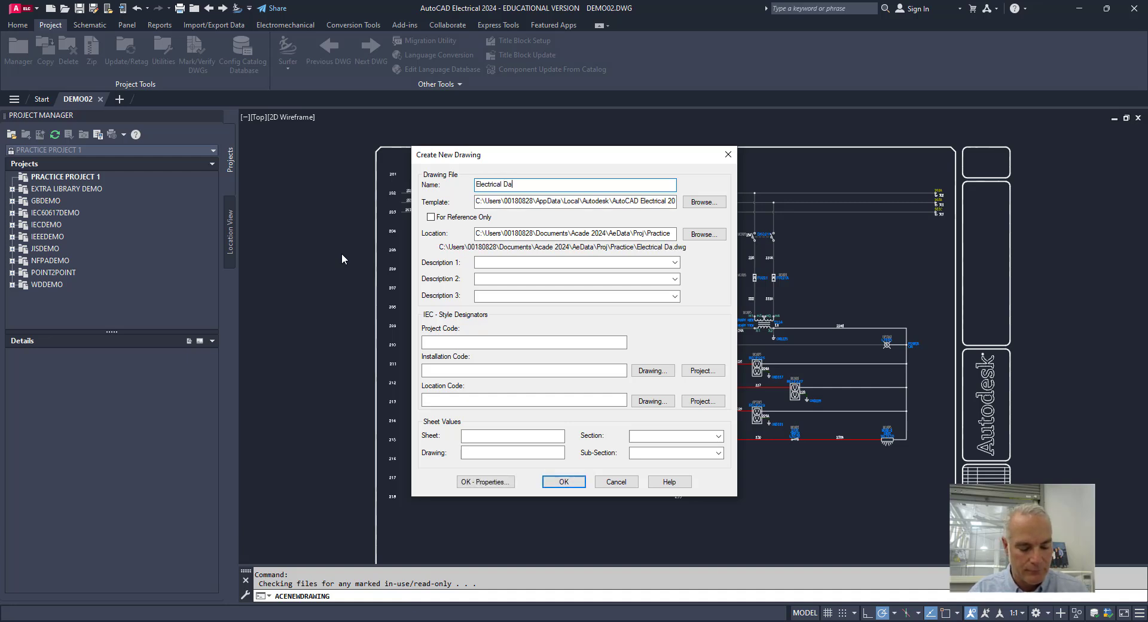
pyautogui.press('BackSpace')
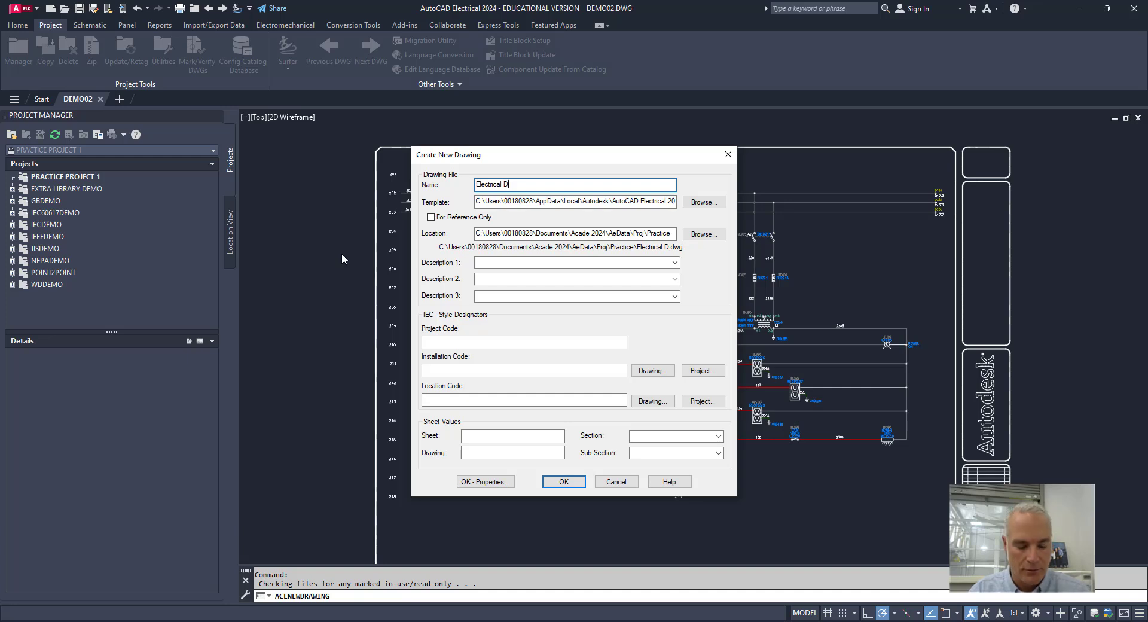
pyautogui.write('r')
pyautogui.write('aw')
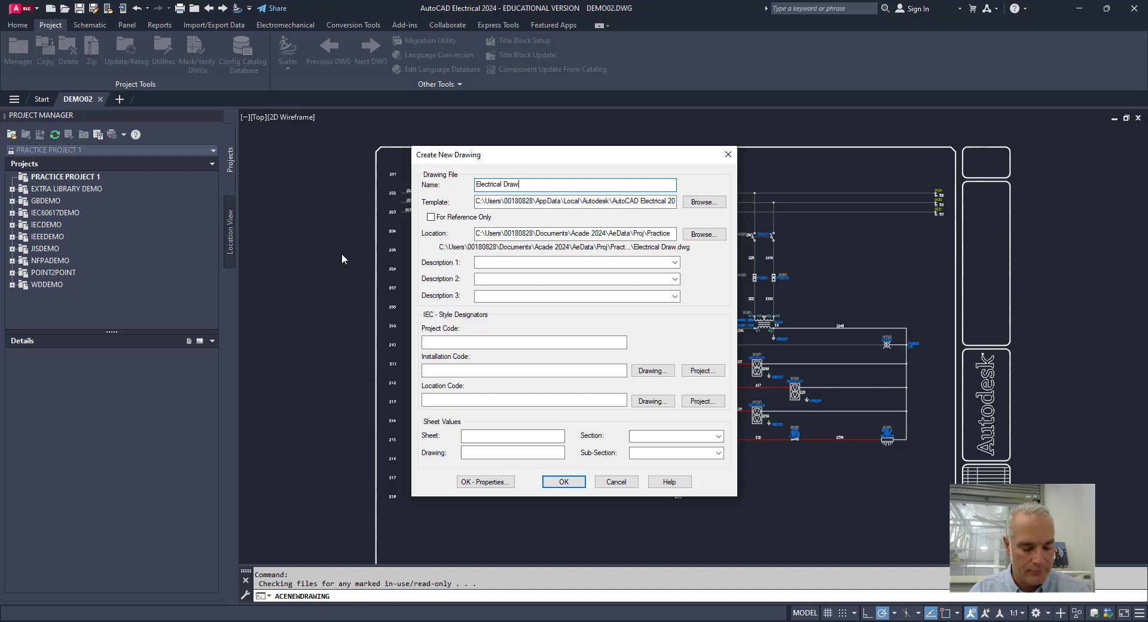
pyautogui.write('ing 1')
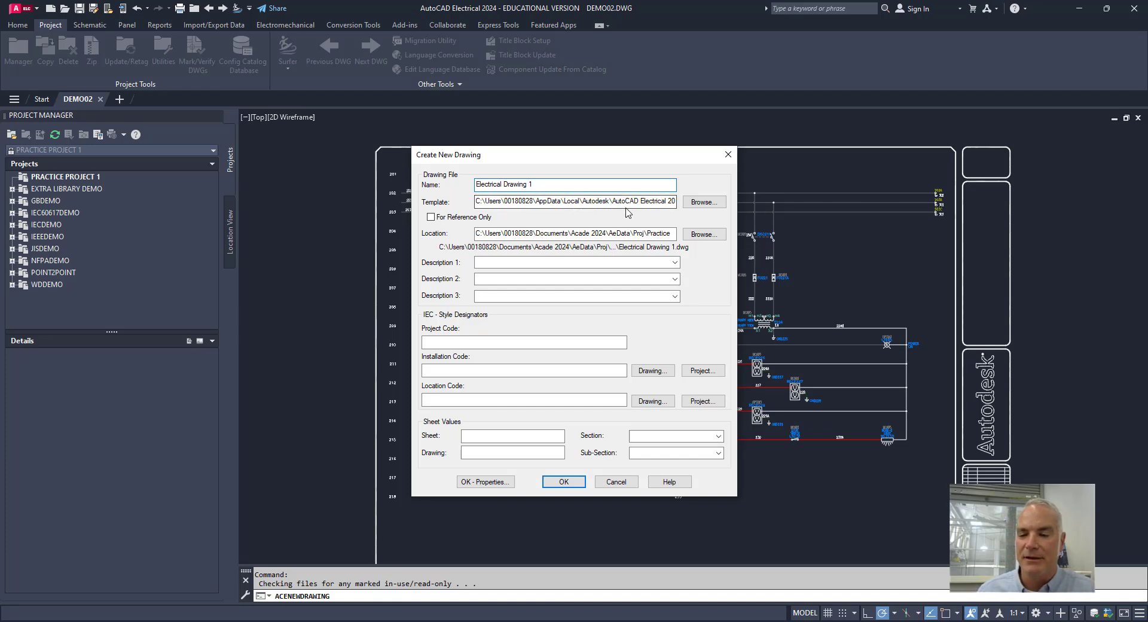
# Step: Choose ACAD_ELECTRICAL as the template for Electrical Drawing 1
pyautogui.click(693, 202)
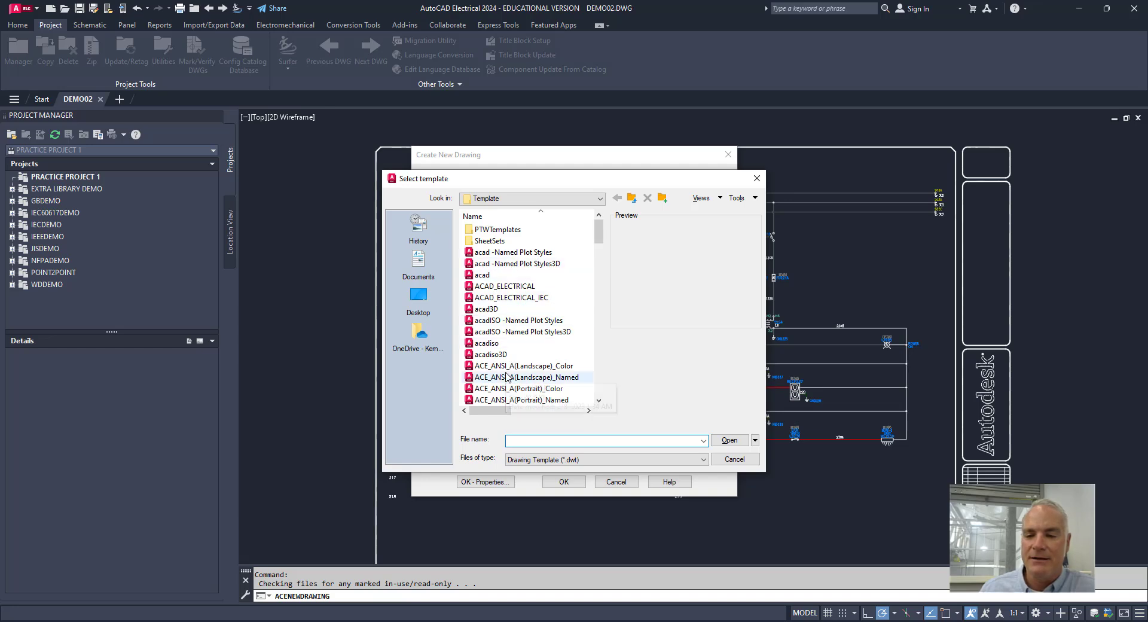
pyautogui.scroll(-5, 506, 354)
pyautogui.scroll(5, 506, 350)
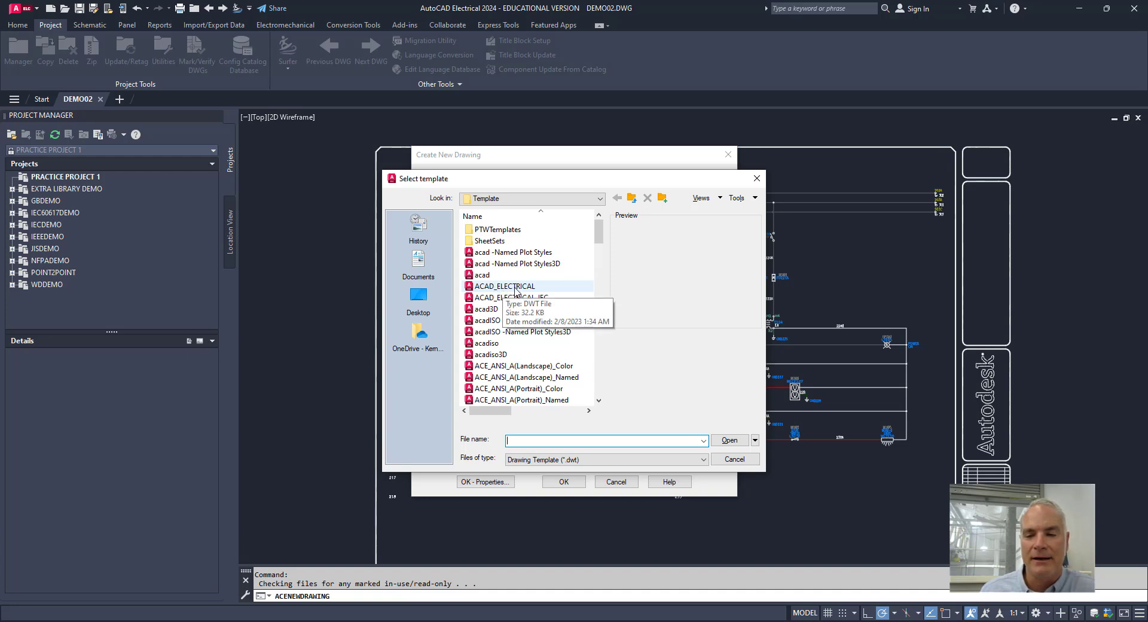
pyautogui.click(514, 287)
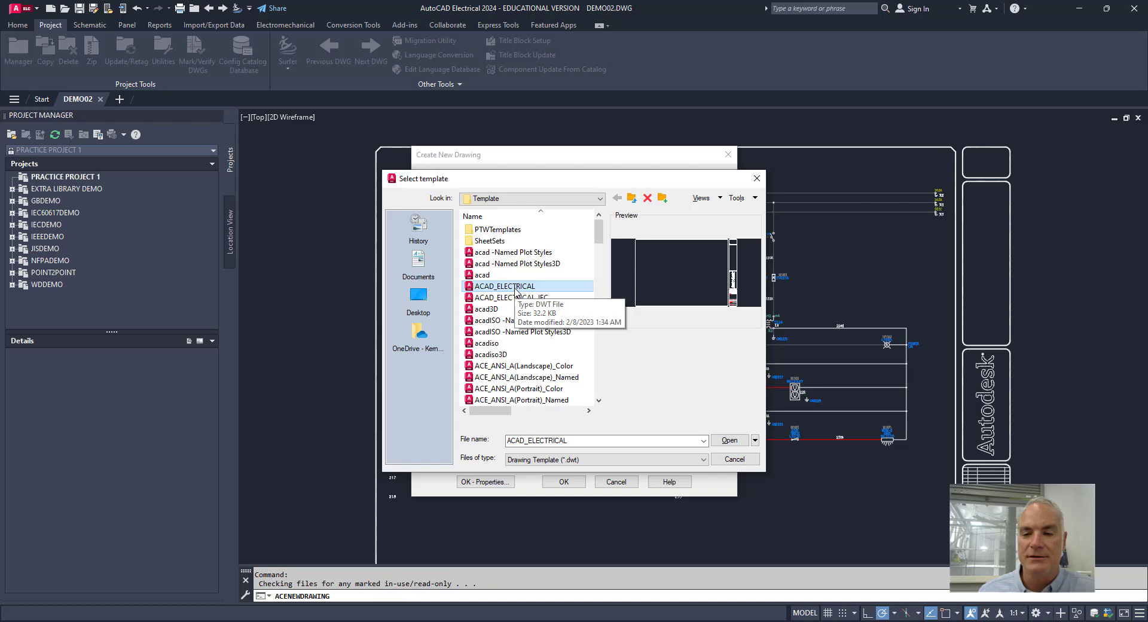
pyautogui.click(730, 441)
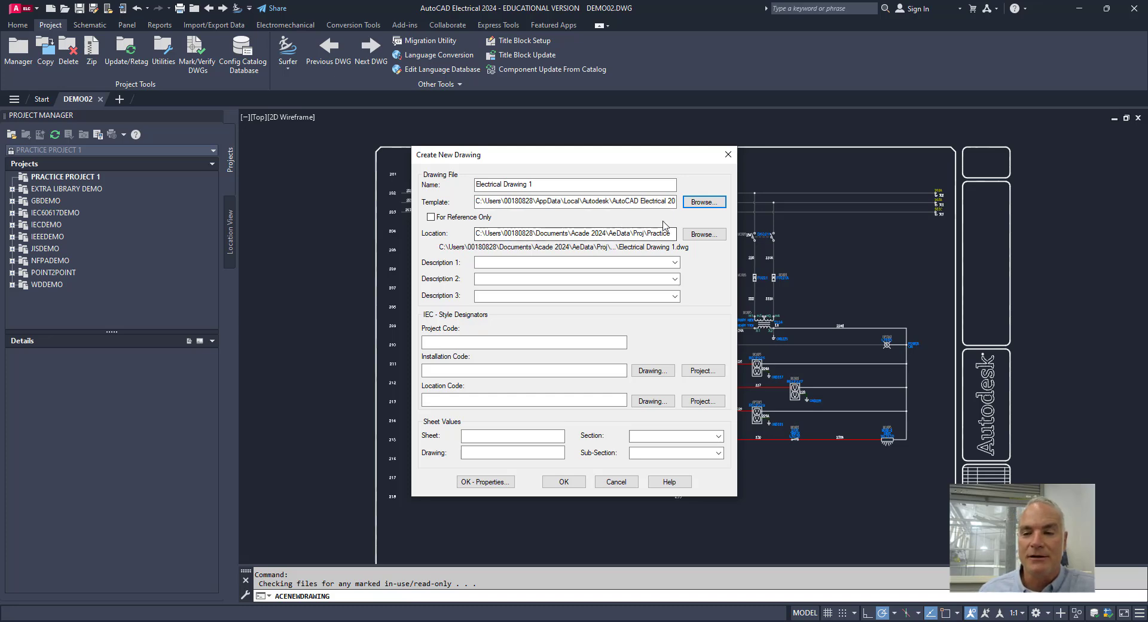
# Step: Create the drawing with descriptions 'Schematic 1' and 'Wires', sheet 1, drawing A-1
pyautogui.click(578, 262)
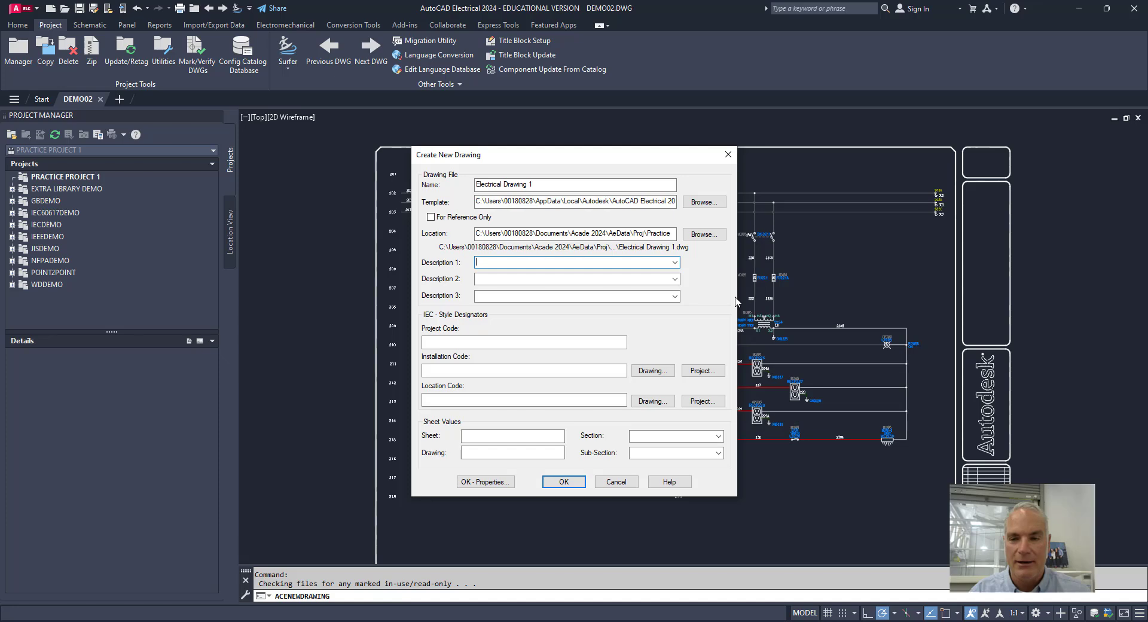
pyautogui.write('S')
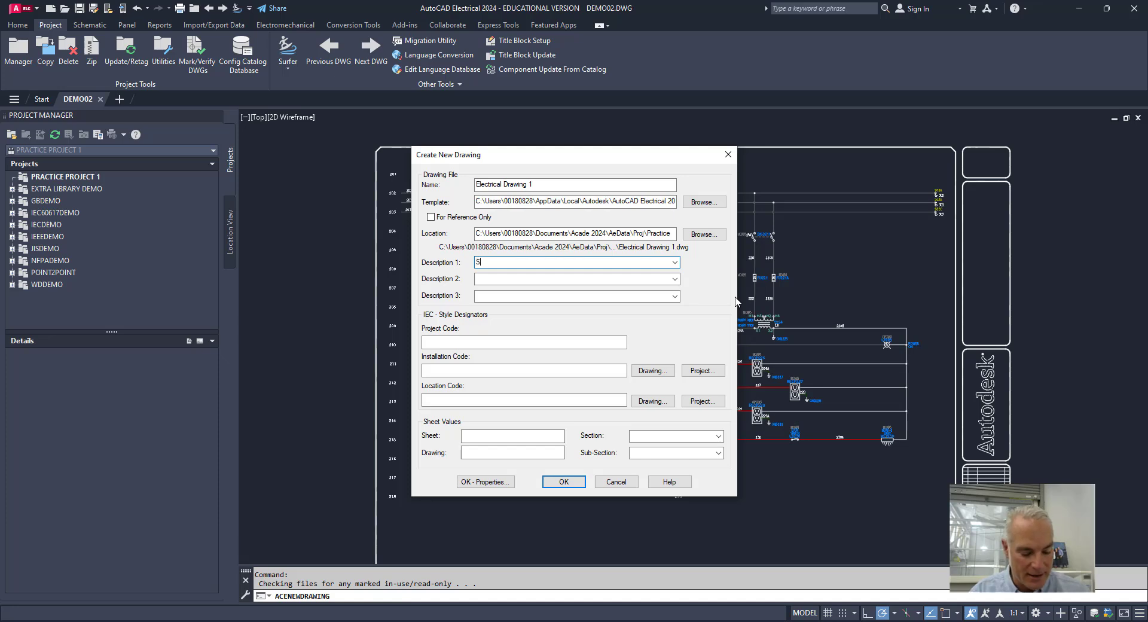
pyautogui.write('chematic ')
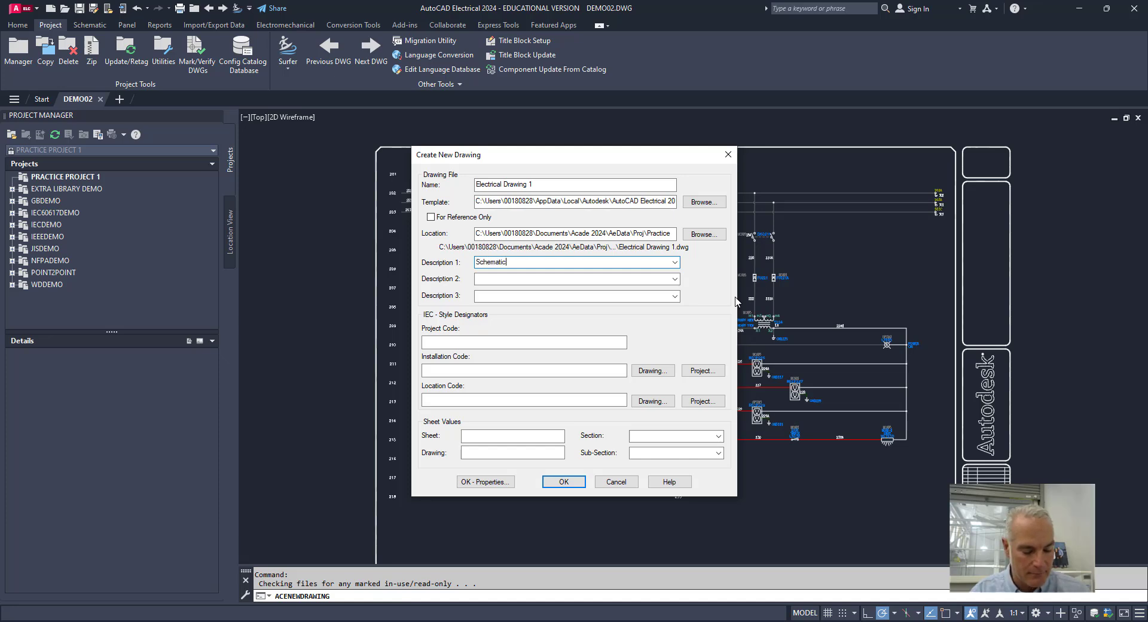
pyautogui.write('1')
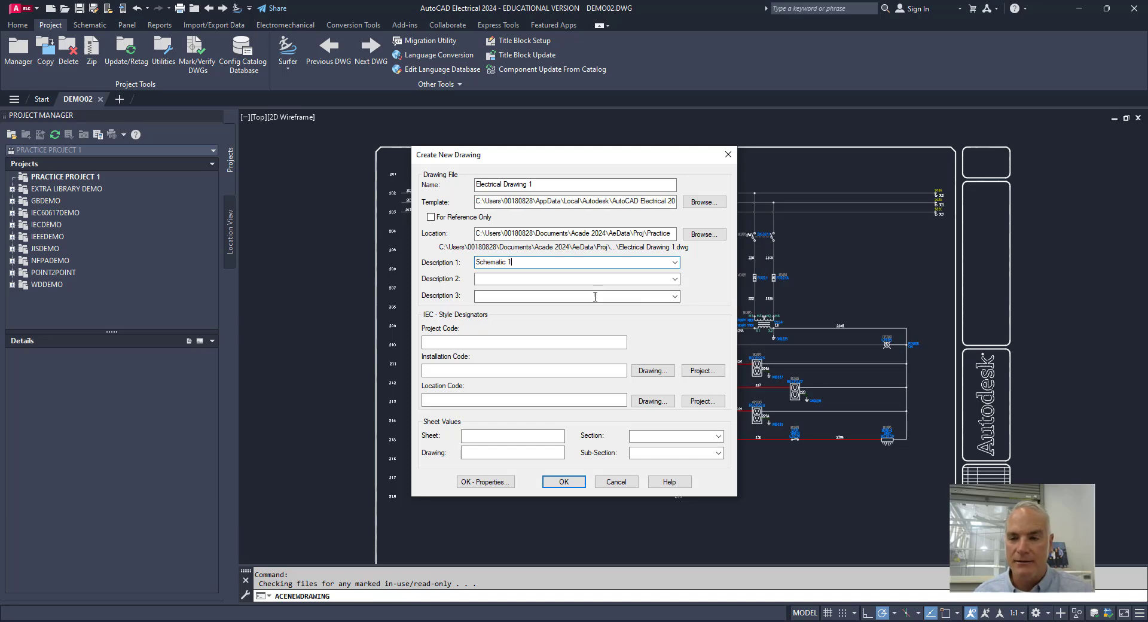
pyautogui.click(582, 279)
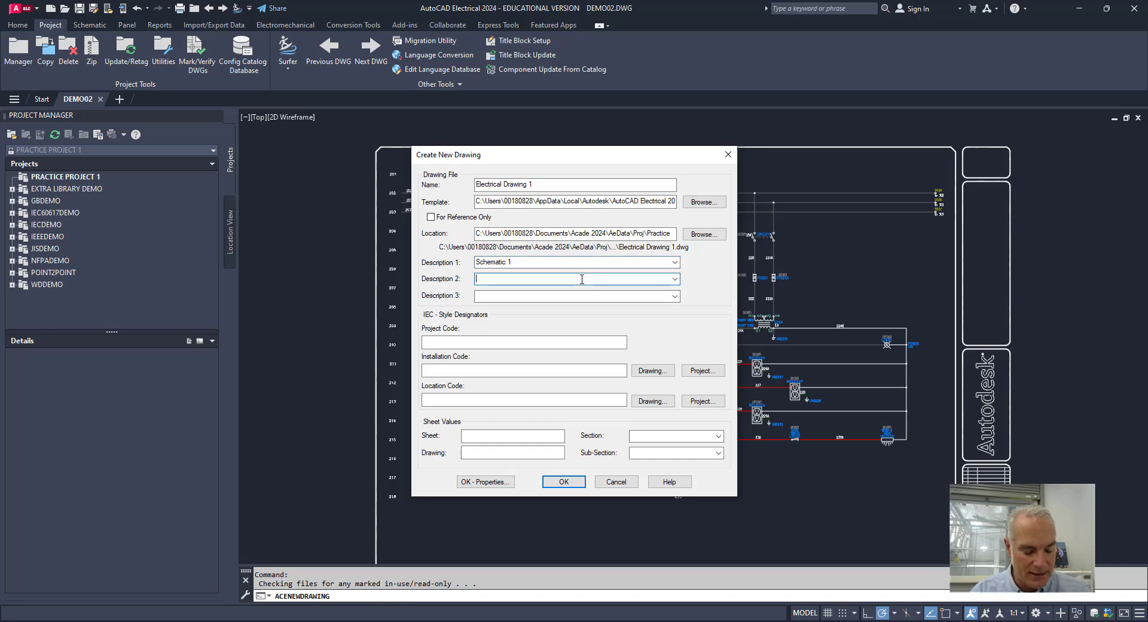
pyautogui.write('w')
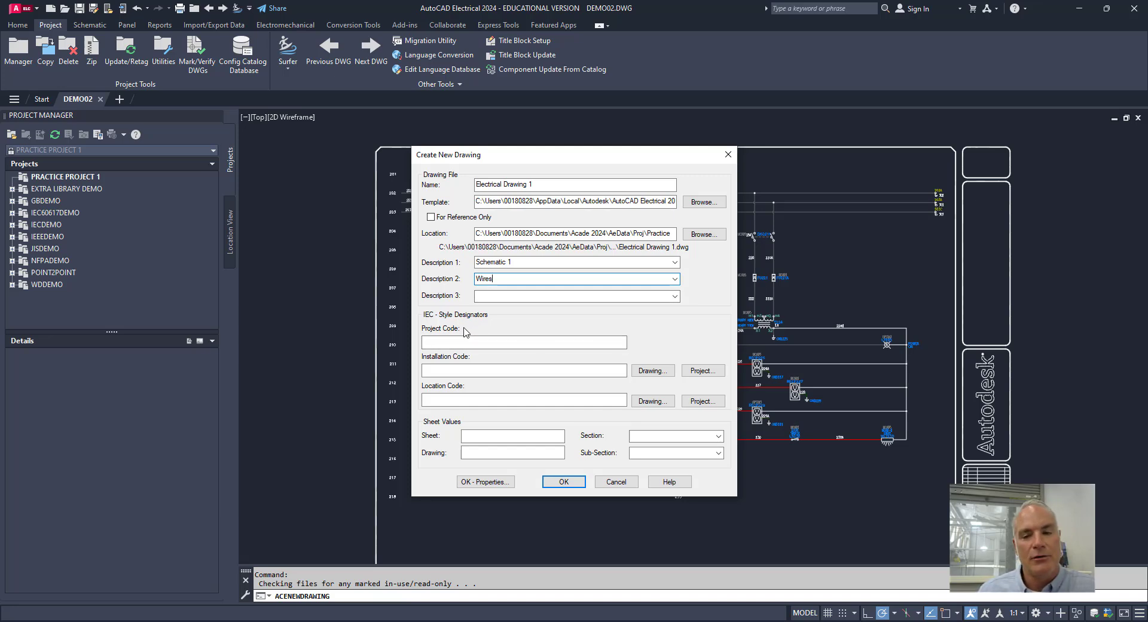
pyautogui.click(481, 439)
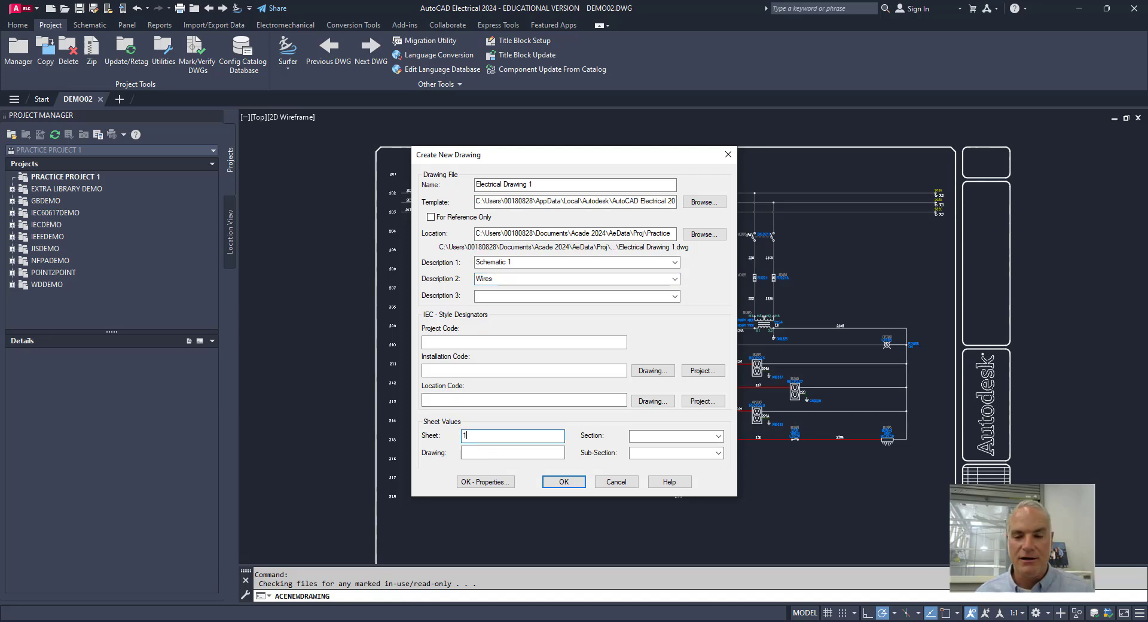
pyautogui.write('1')
pyautogui.click(487, 453)
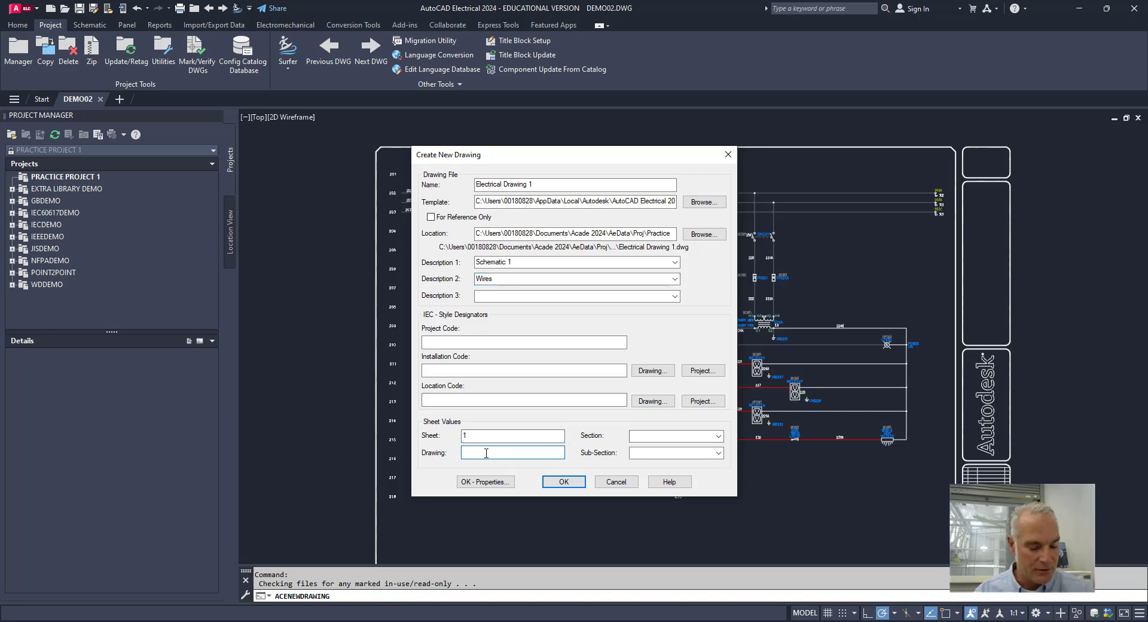
pyautogui.write('A-1')
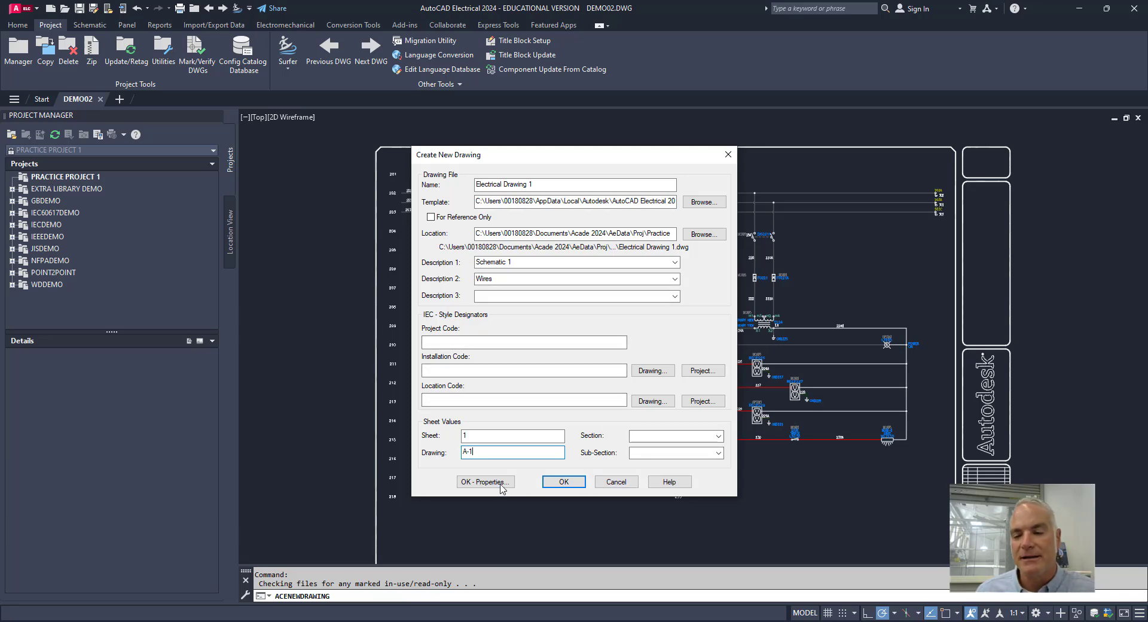
pyautogui.click(562, 482)
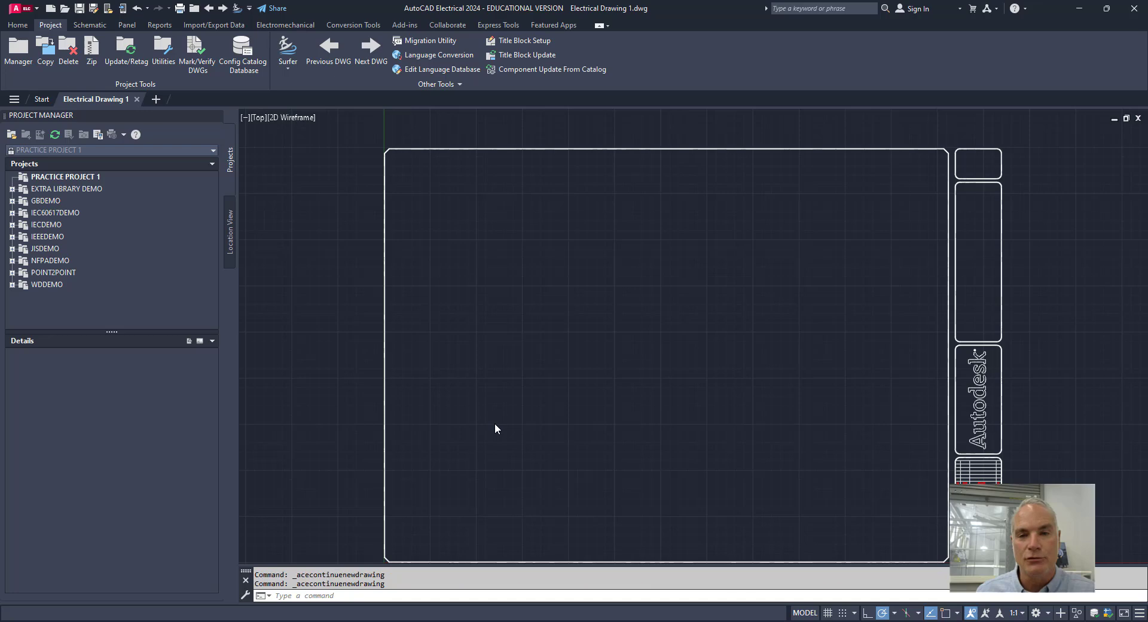
# Step: Refresh Project Manager so Electrical Drawing 1.dwg appears under PRACTICE PROJECT 1
pyautogui.scroll(-2, 991, 534)
pyautogui.scroll(5, 981, 455)
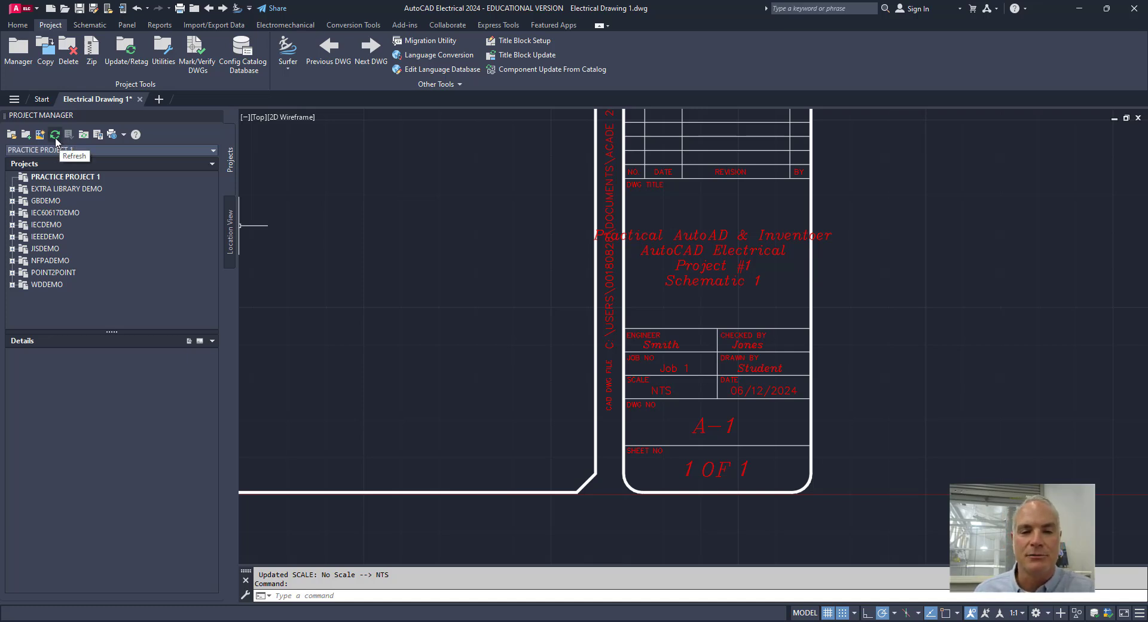
pyautogui.click(56, 138)
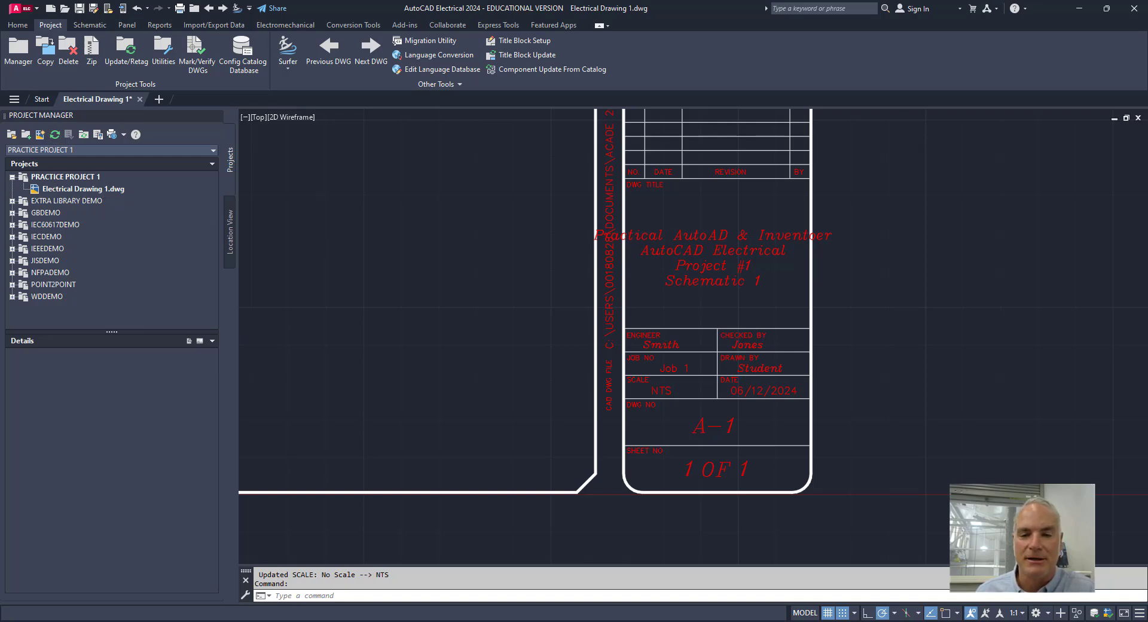
# Step: Open demo02.dwg from the NFPADEMO project's SCHEMATIC folder
pyautogui.scroll(-5, 322, 231)
pyautogui.moveTo(448, 296)
pyautogui.mouseDown(button='middle')
pyautogui.moveTo(579, 377)
pyautogui.moveTo(532, 347)
pyautogui.mouseUp(button='middle')
pyautogui.scroll(-3, 610, 348)
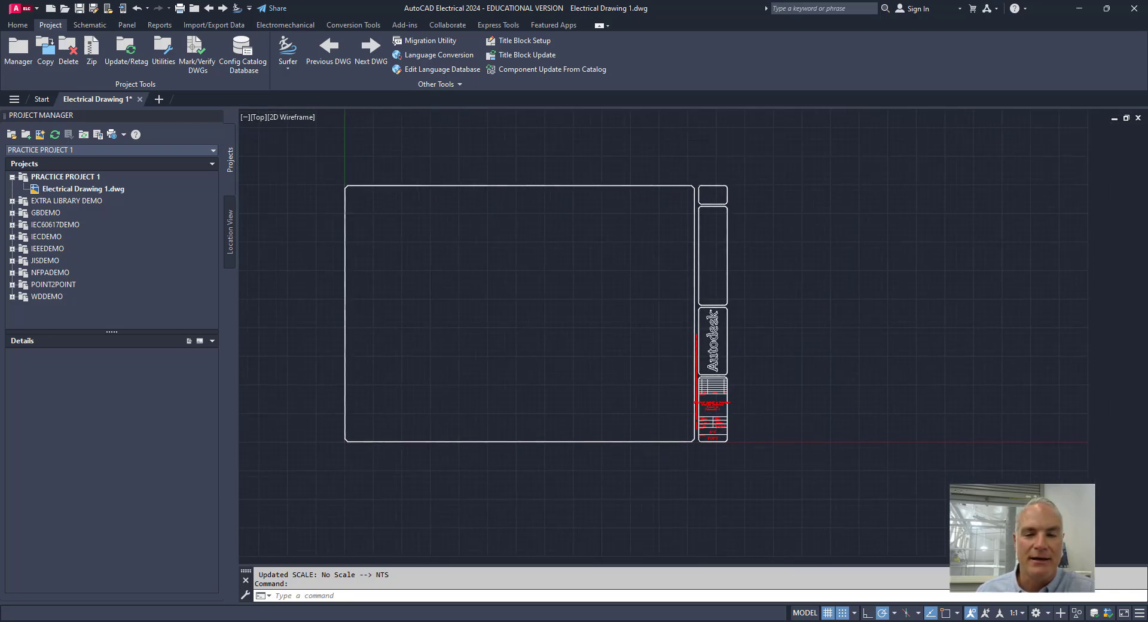
pyautogui.scroll(2, 532, 335)
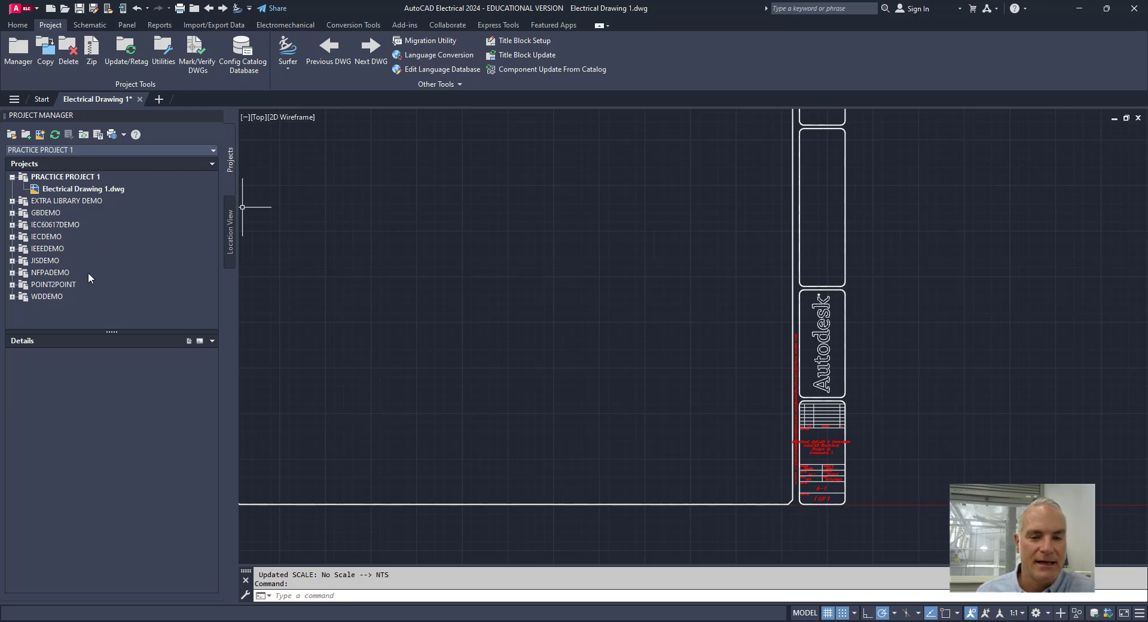
pyautogui.click(12, 273)
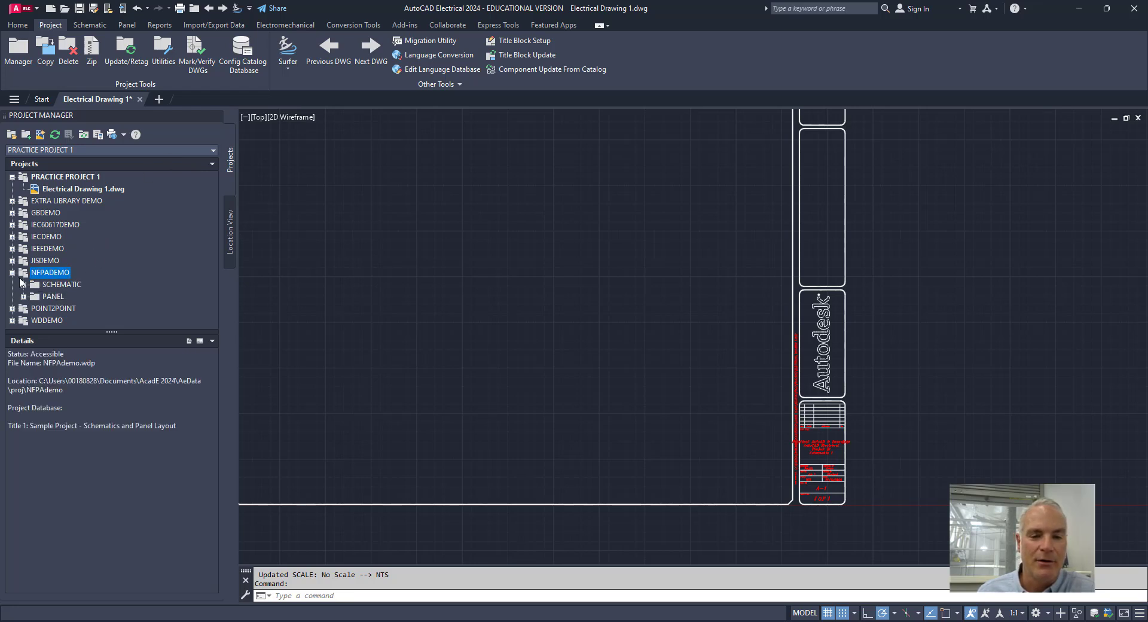
pyautogui.click(23, 285)
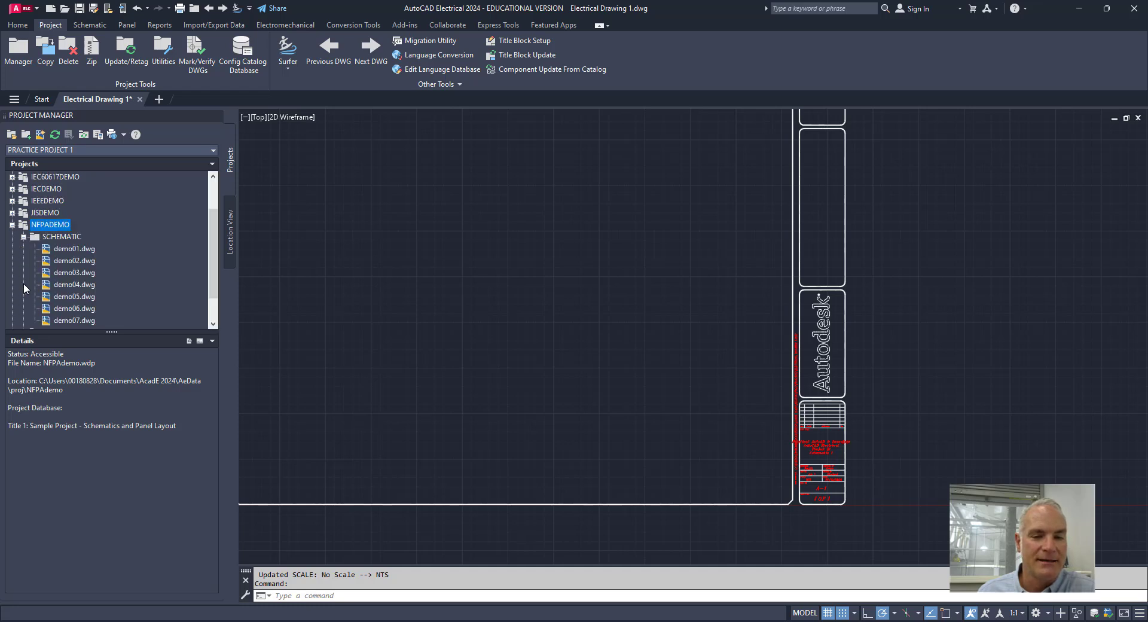
pyautogui.doubleClick(73, 262)
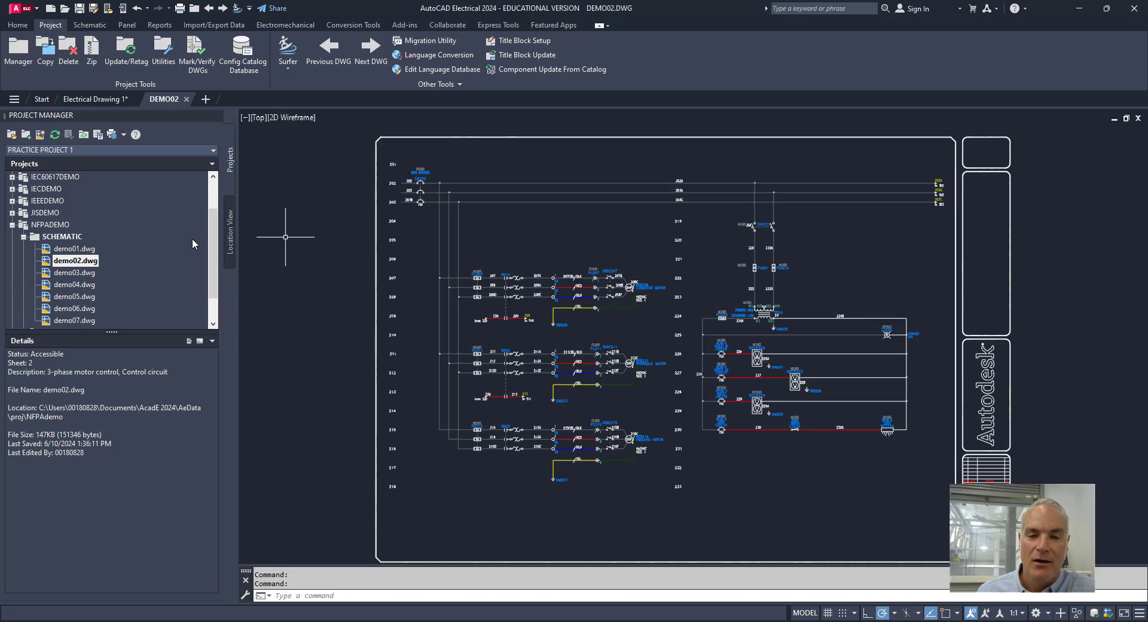
# Step: Add the active DEMO02 drawing to PRACTICE PROJECT 1 without project defaults, and refresh the tree
pyautogui.scroll(1, 207, 220)
pyautogui.scroll(1, 207, 220)
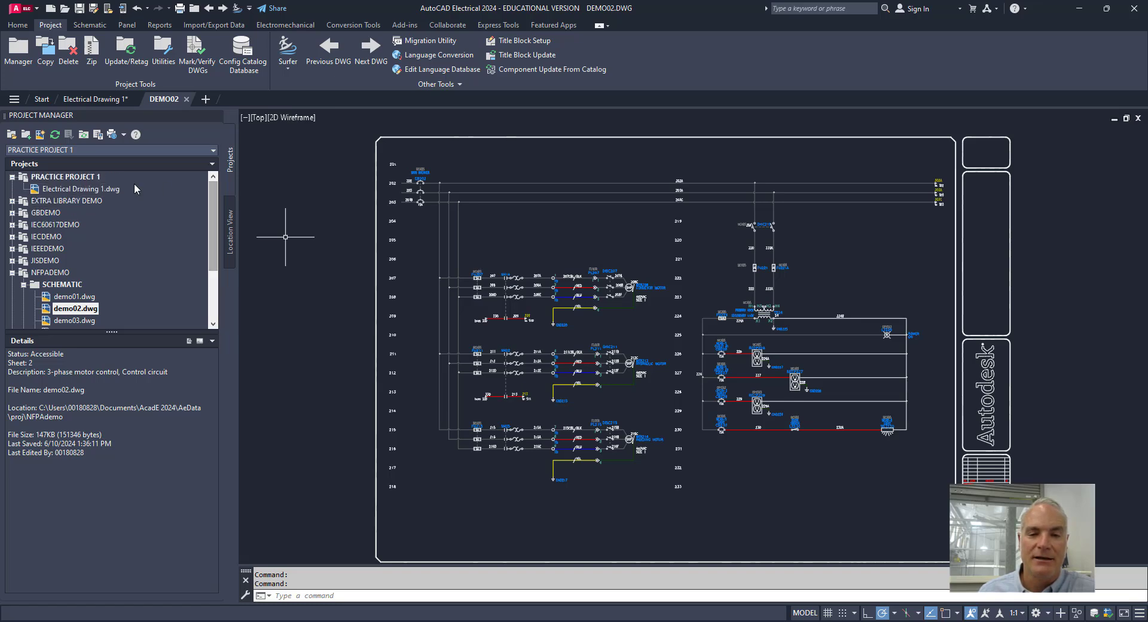
pyautogui.rightClick(72, 177)
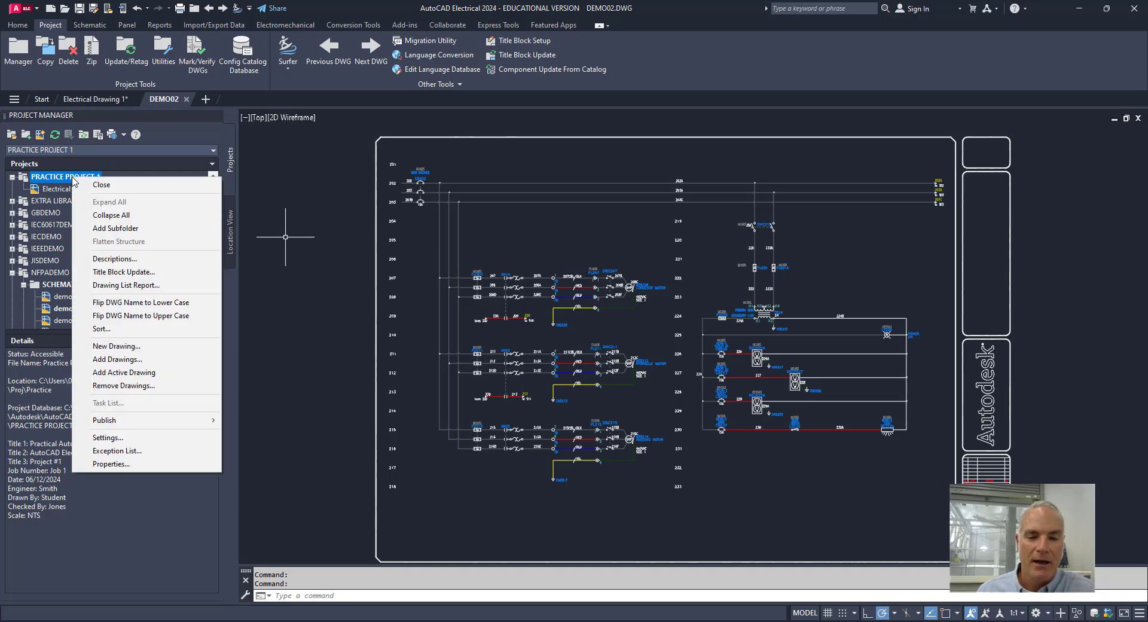
pyautogui.click(127, 373)
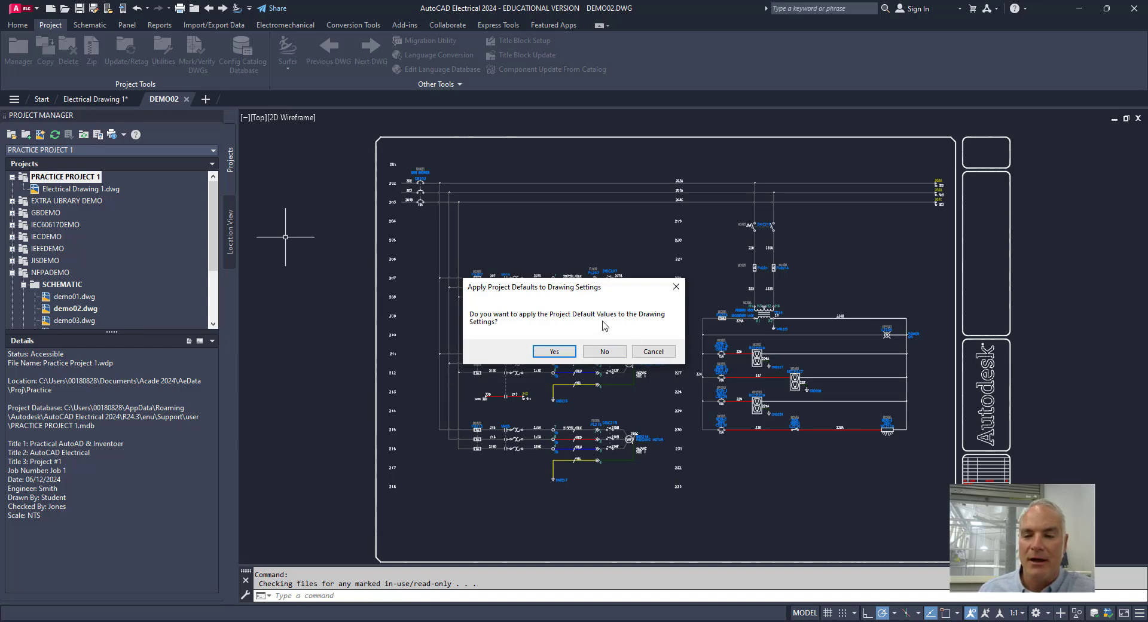
pyautogui.click(605, 351)
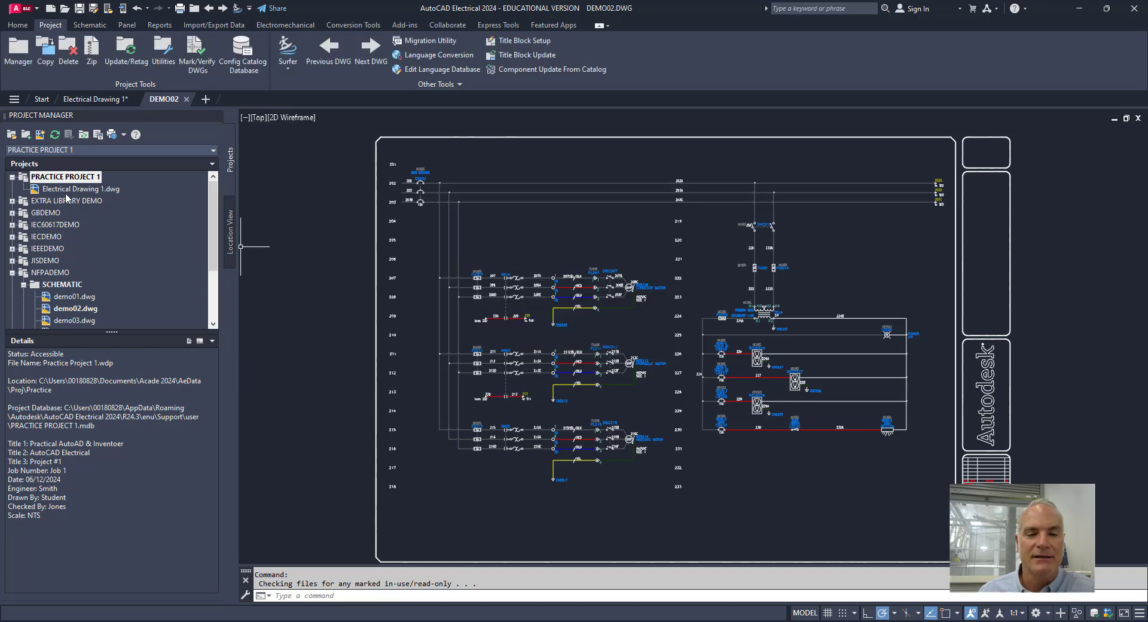
pyautogui.click(54, 134)
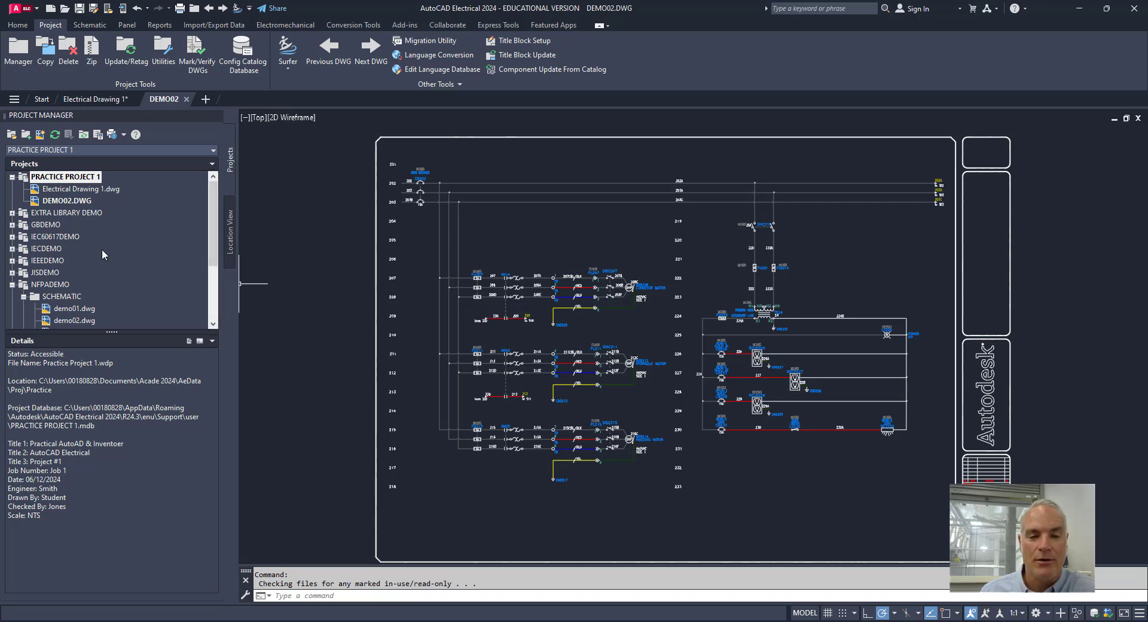
pyautogui.scroll(-1, 102, 249)
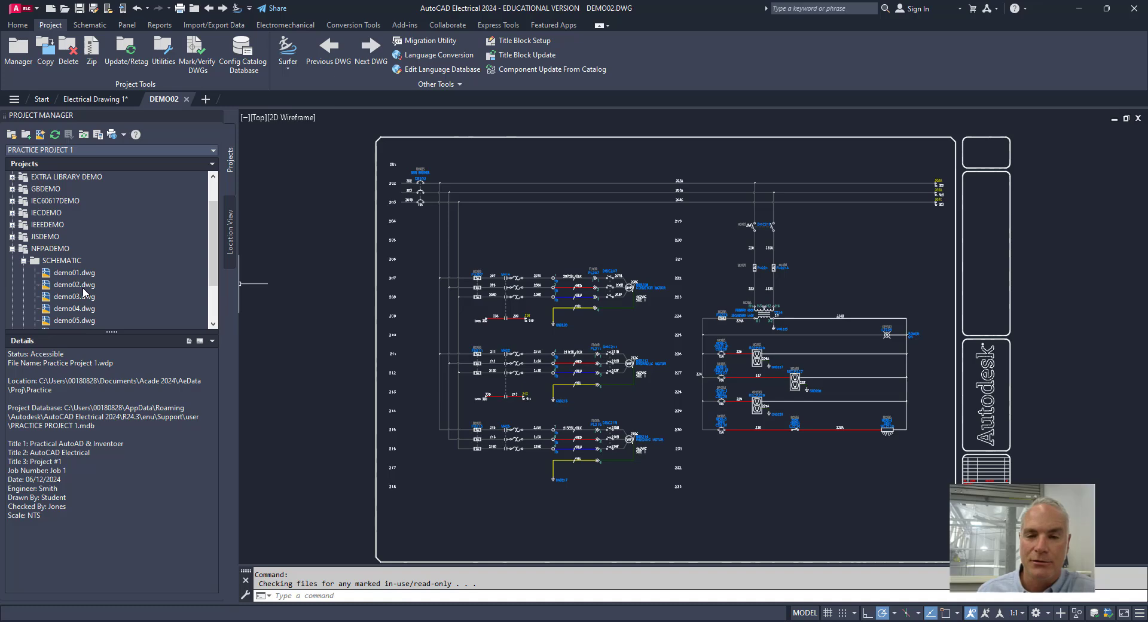
pyautogui.scroll(1, 83, 293)
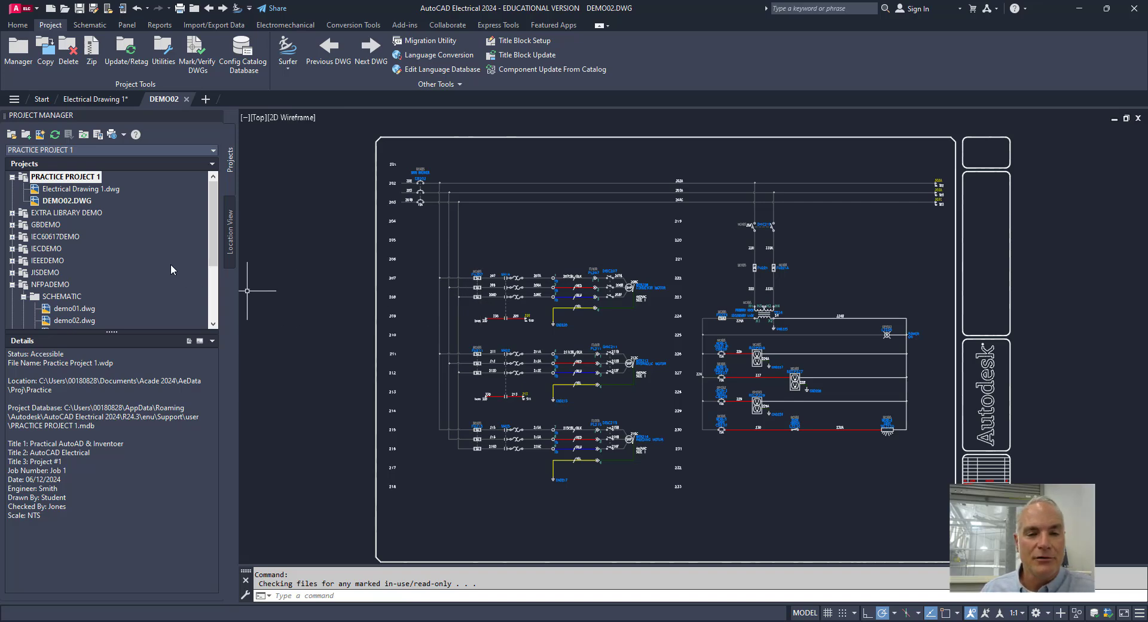
pyautogui.rightClick(84, 179)
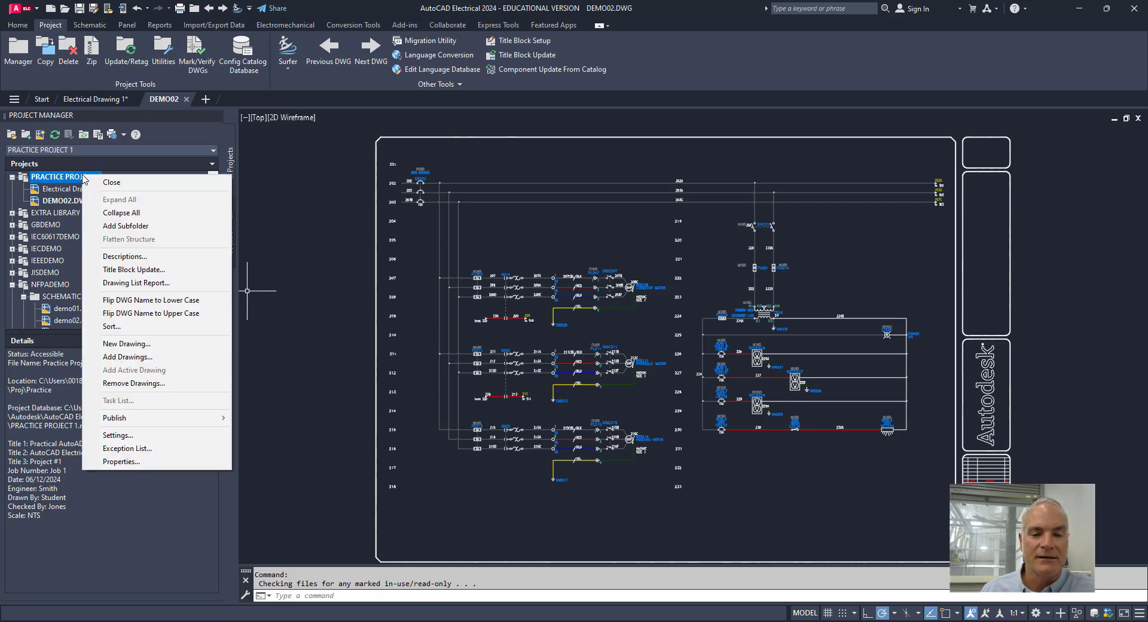
# Step: Add DEMO05 through DEMO09 from Proj\NfpaDemo, declining defaults but accepting terminal associations, then refresh
pyautogui.click(128, 358)
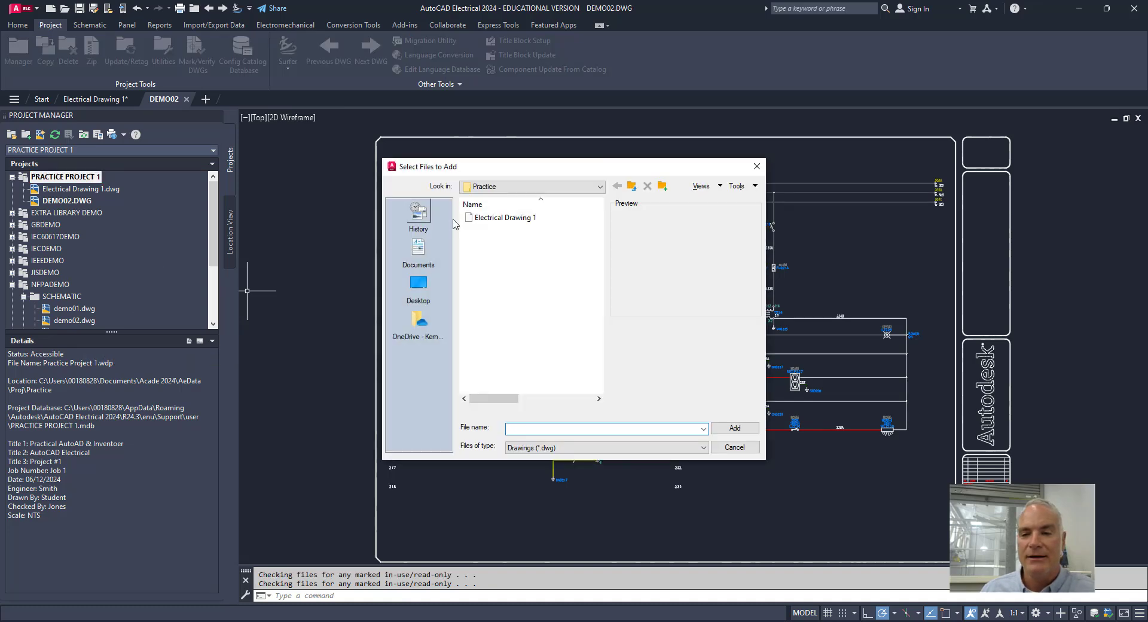
pyautogui.click(497, 191)
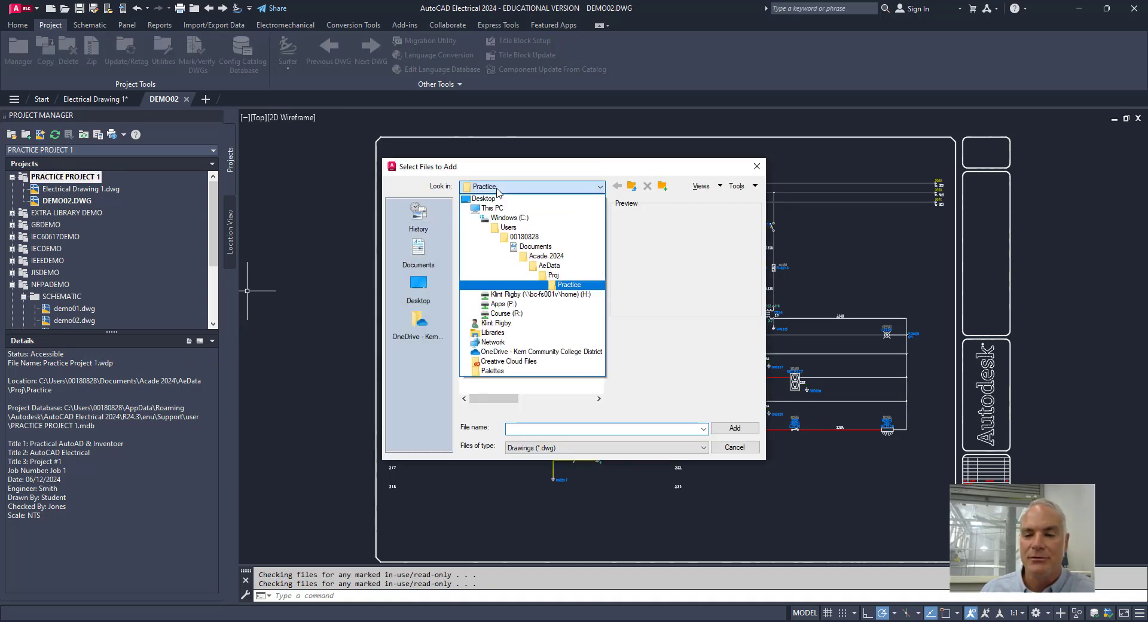
pyautogui.click(562, 278)
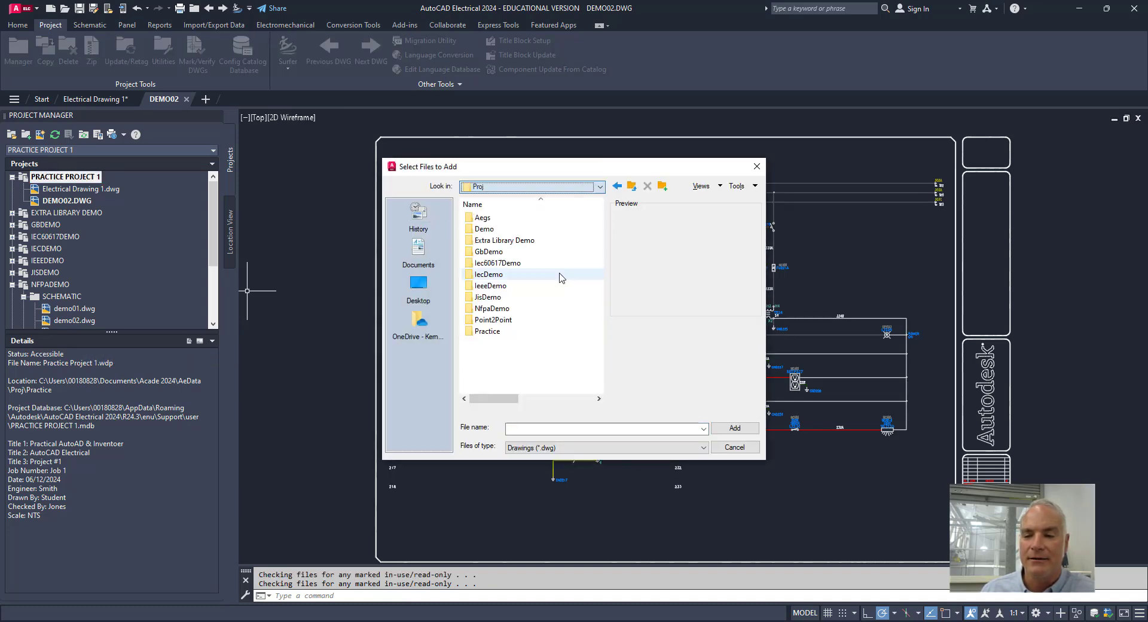
pyautogui.doubleClick(504, 310)
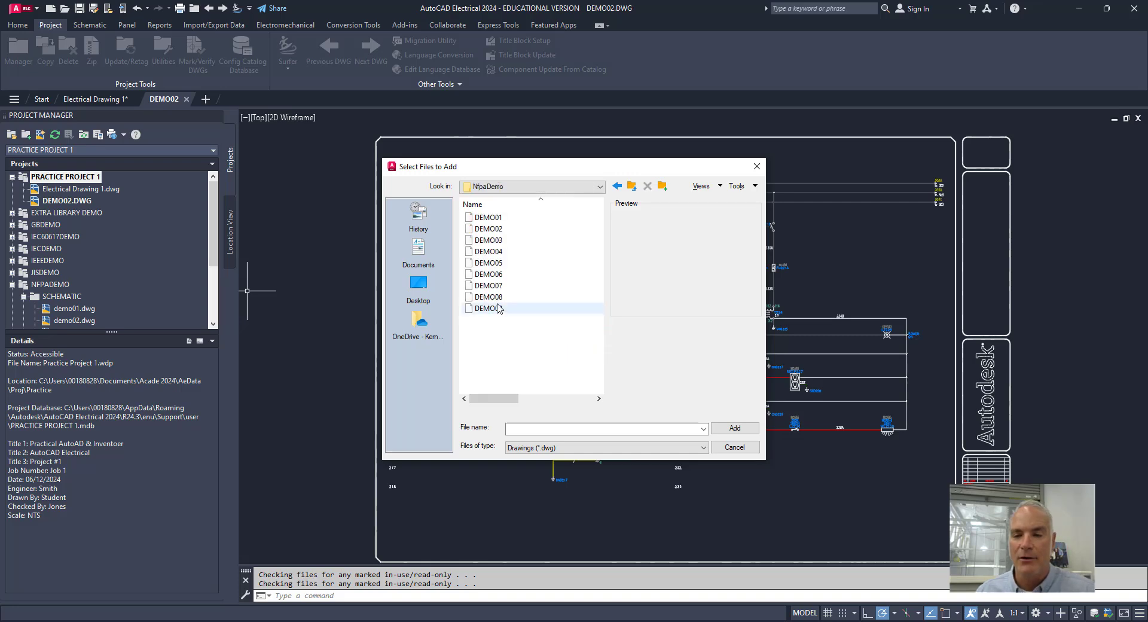
pyautogui.click(484, 266)
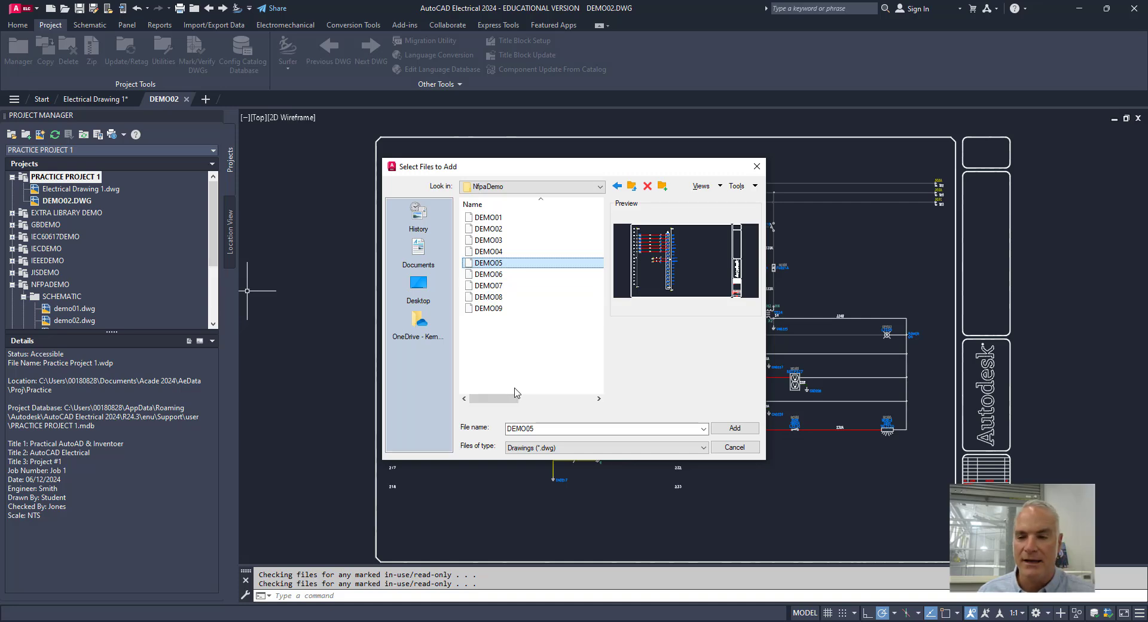
pyautogui.keyDown('shift'); pyautogui.click(496, 310); pyautogui.keyUp('shift')
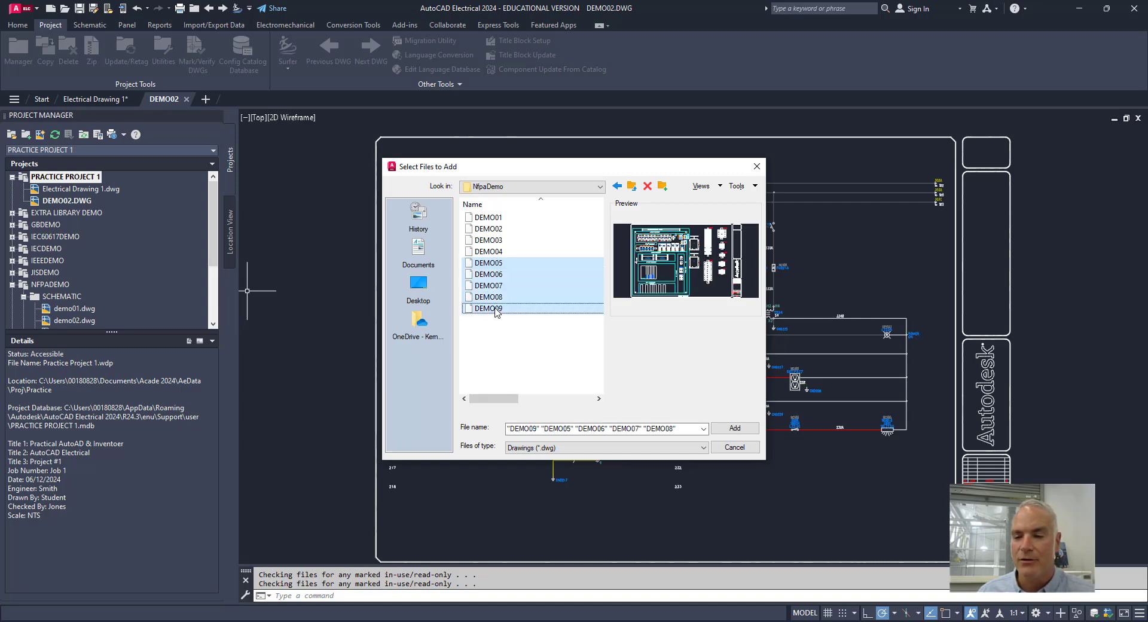
pyautogui.click(728, 429)
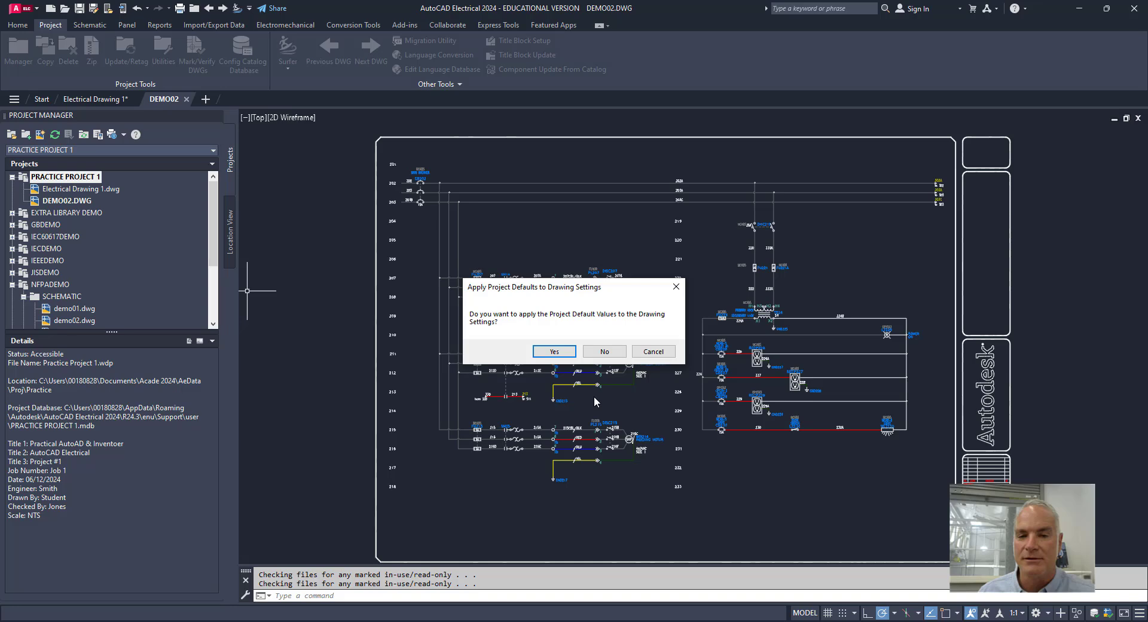
pyautogui.click(601, 354)
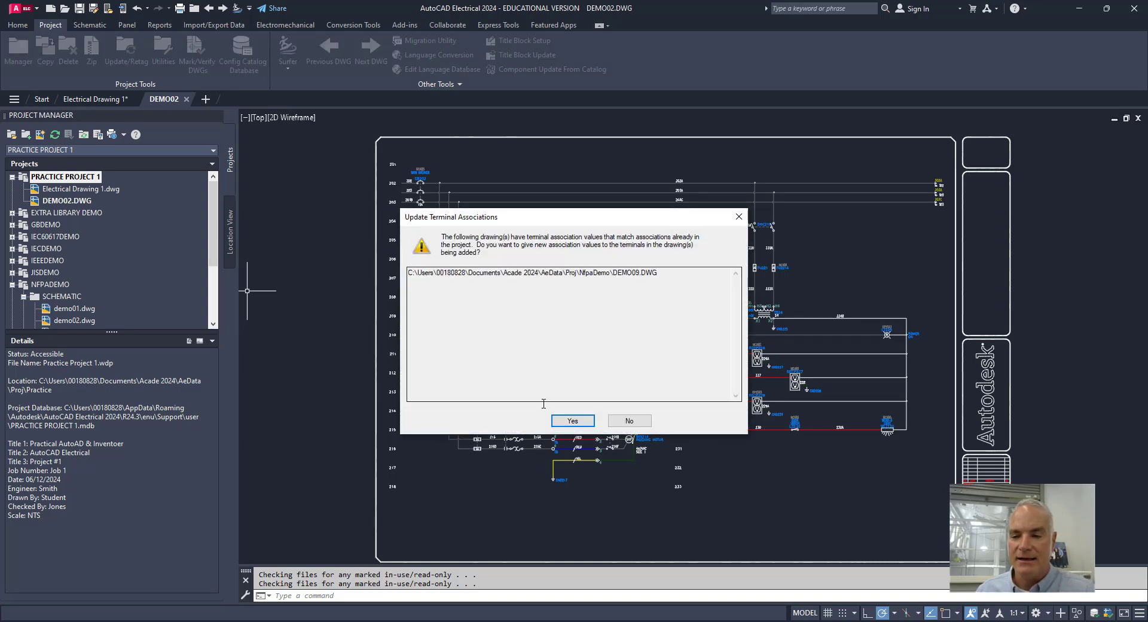
pyautogui.click(572, 421)
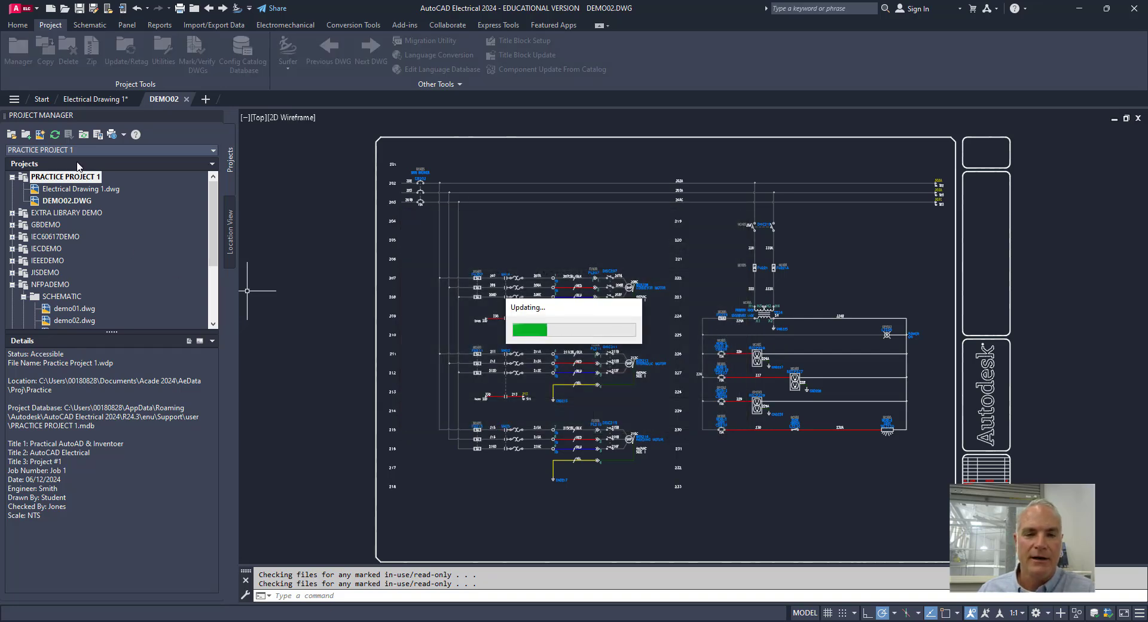
pyautogui.click(55, 135)
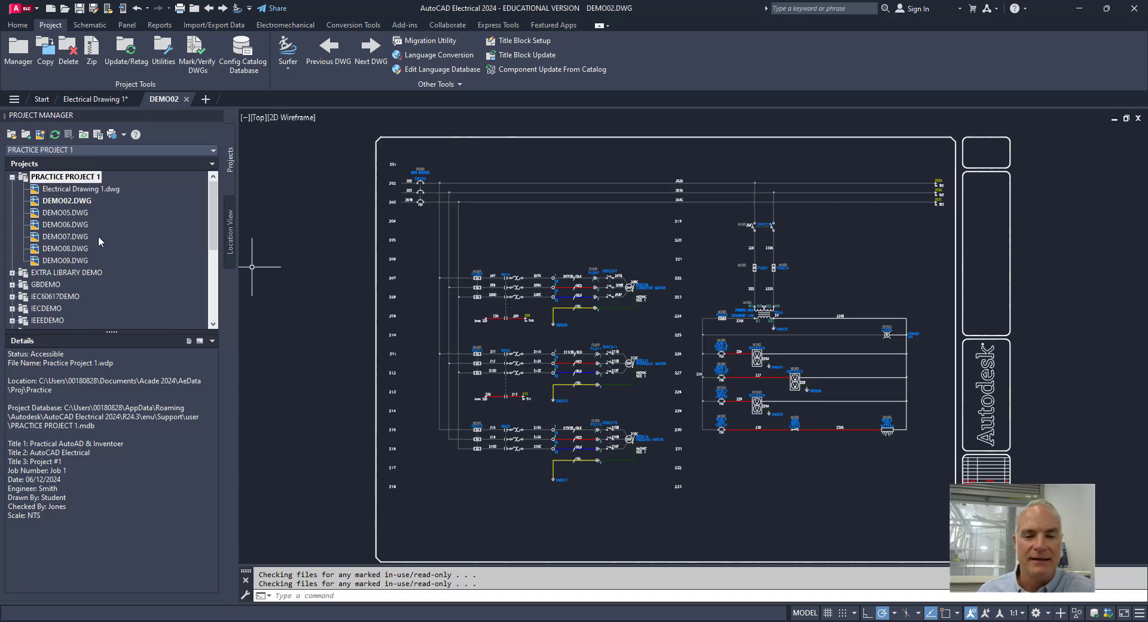
# Step: Remove DEMO05.DWG from Practice Project 1, confirm, and refresh the project tree
pyautogui.scroll(-1, 98, 240)
pyautogui.scroll(-1, 66, 314)
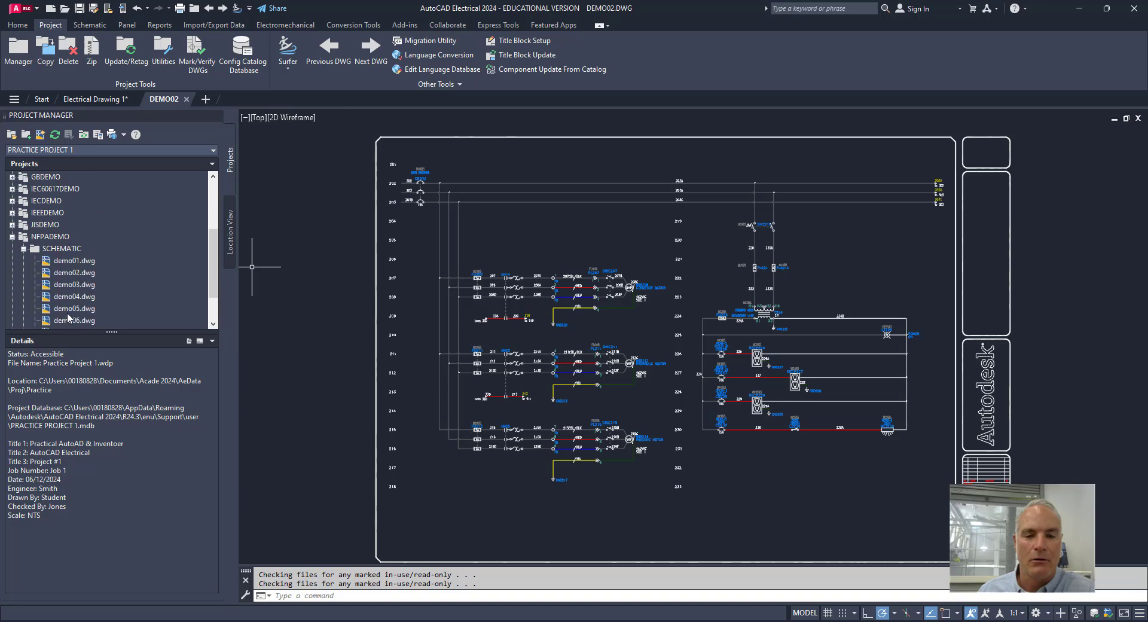
pyautogui.scroll(2, 118, 303)
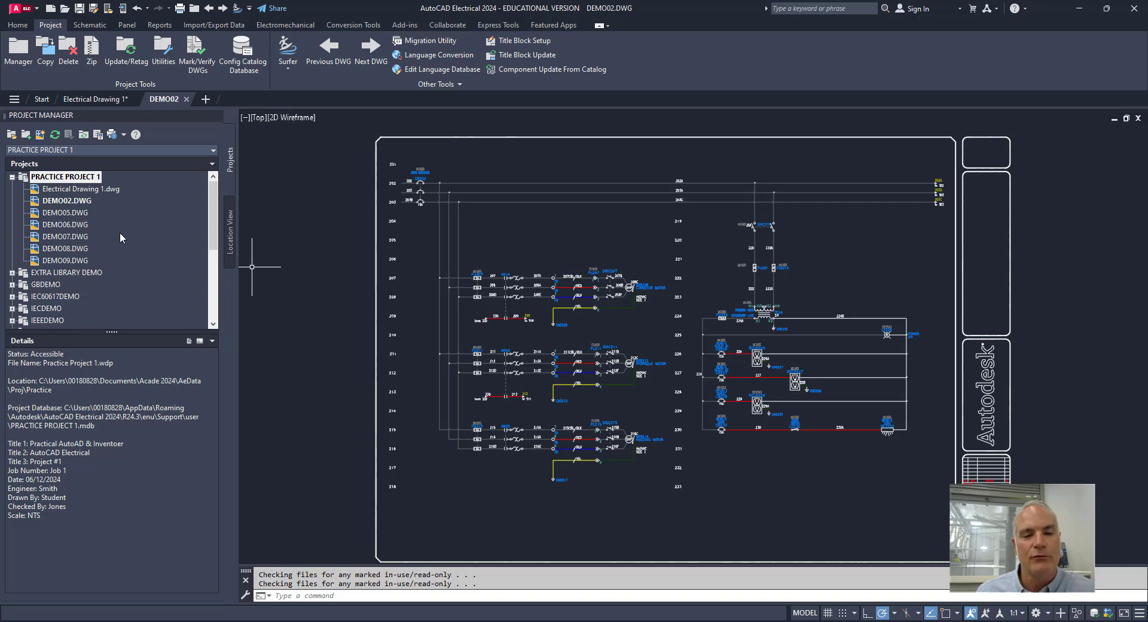
pyautogui.click(62, 213)
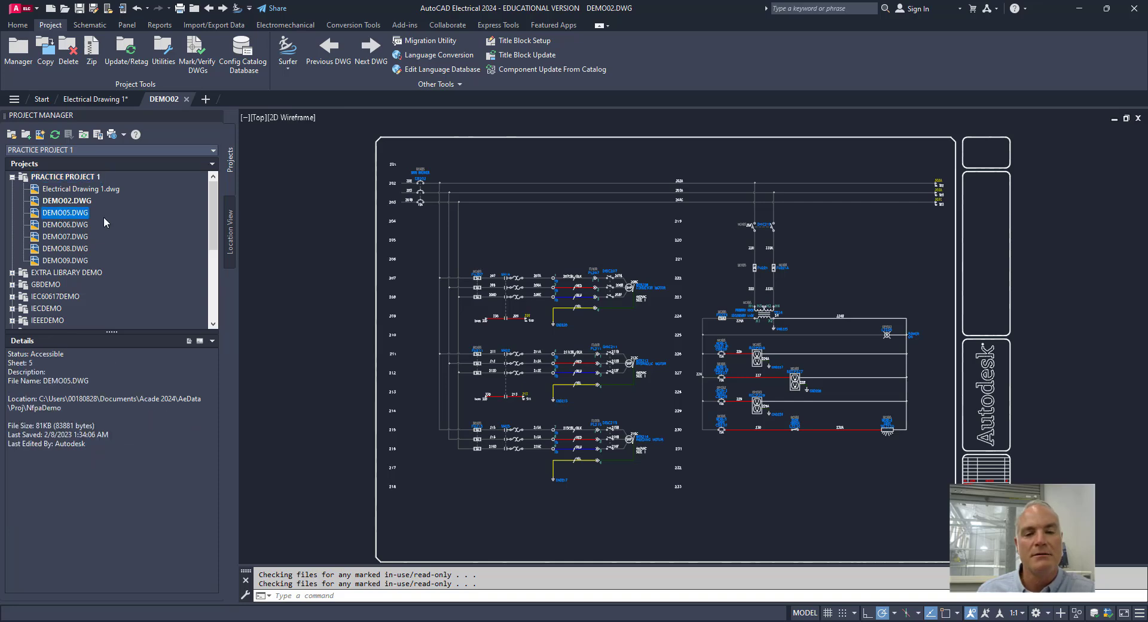
pyautogui.rightClick(70, 216)
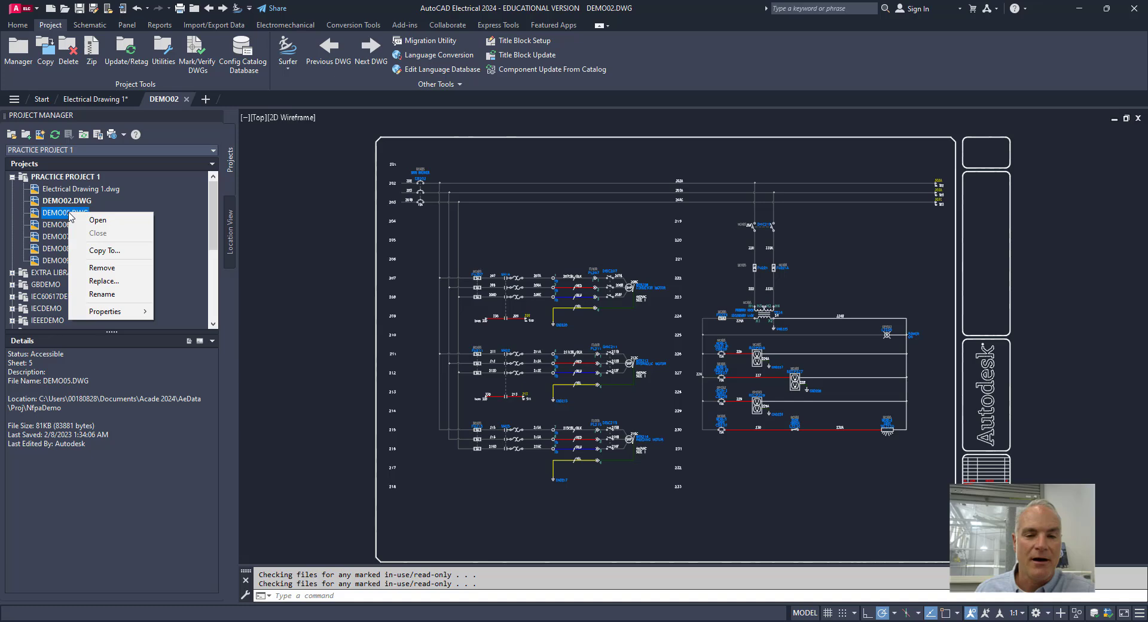
pyautogui.click(100, 268)
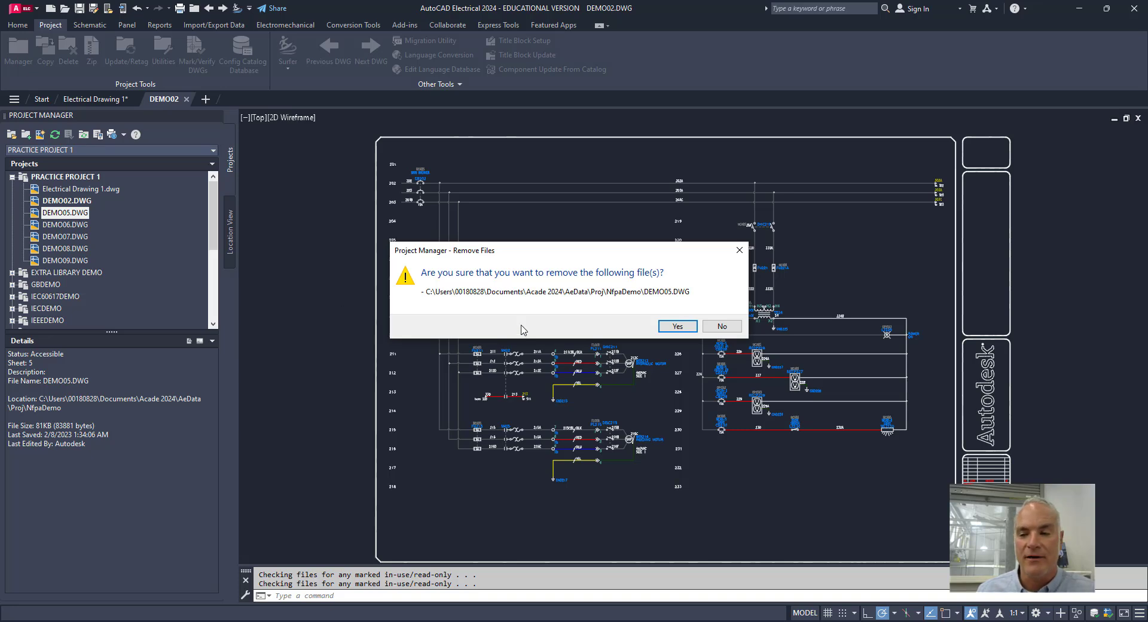
pyautogui.click(675, 327)
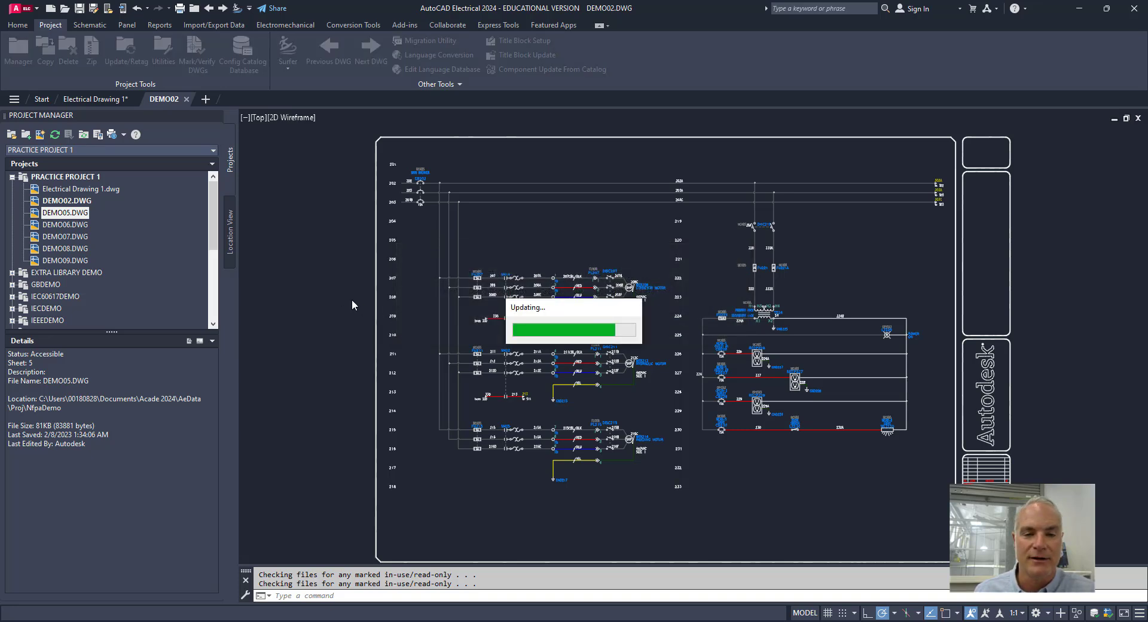
pyautogui.click(83, 226)
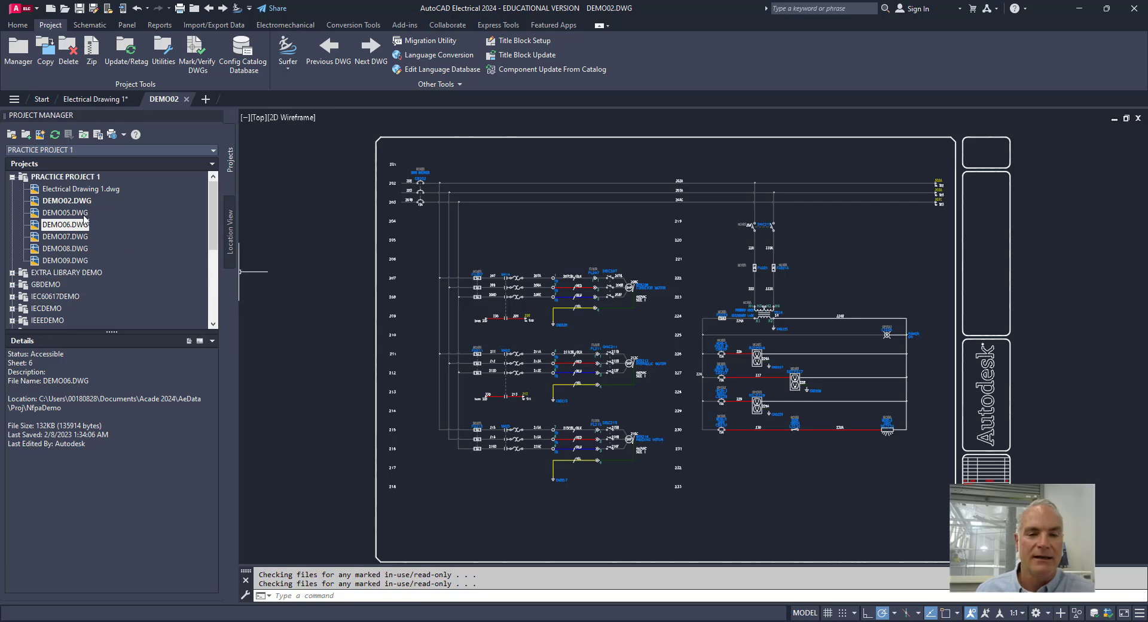
pyautogui.click(53, 137)
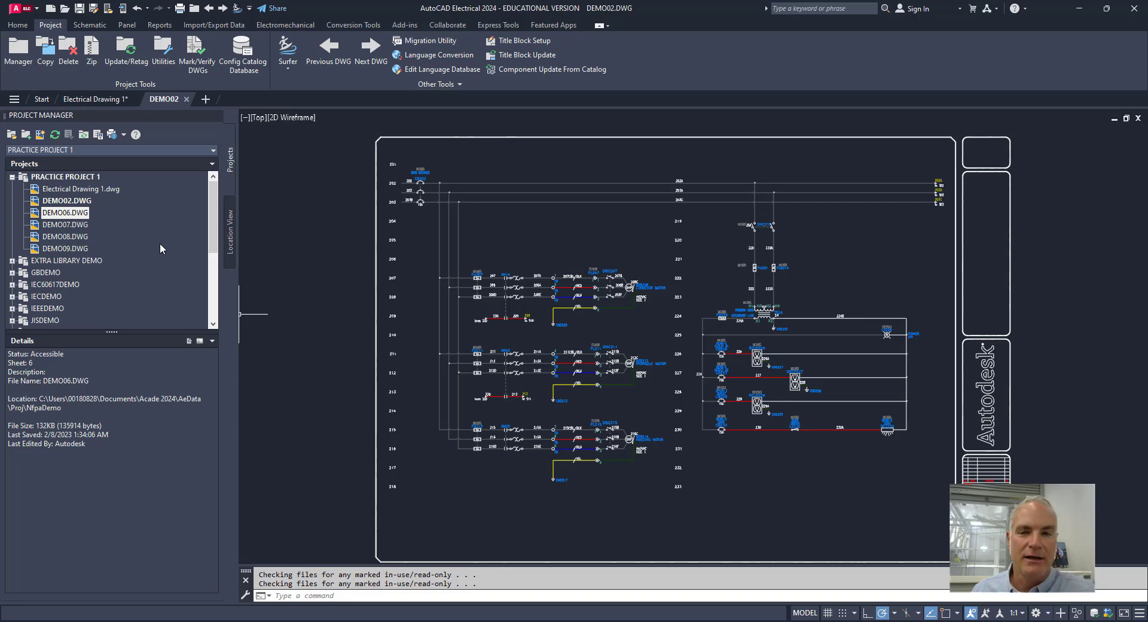
# Step: Add a subfolder named SCHEMATICS to Practice Project 1 and refresh the tree
pyautogui.rightClick(75, 179)
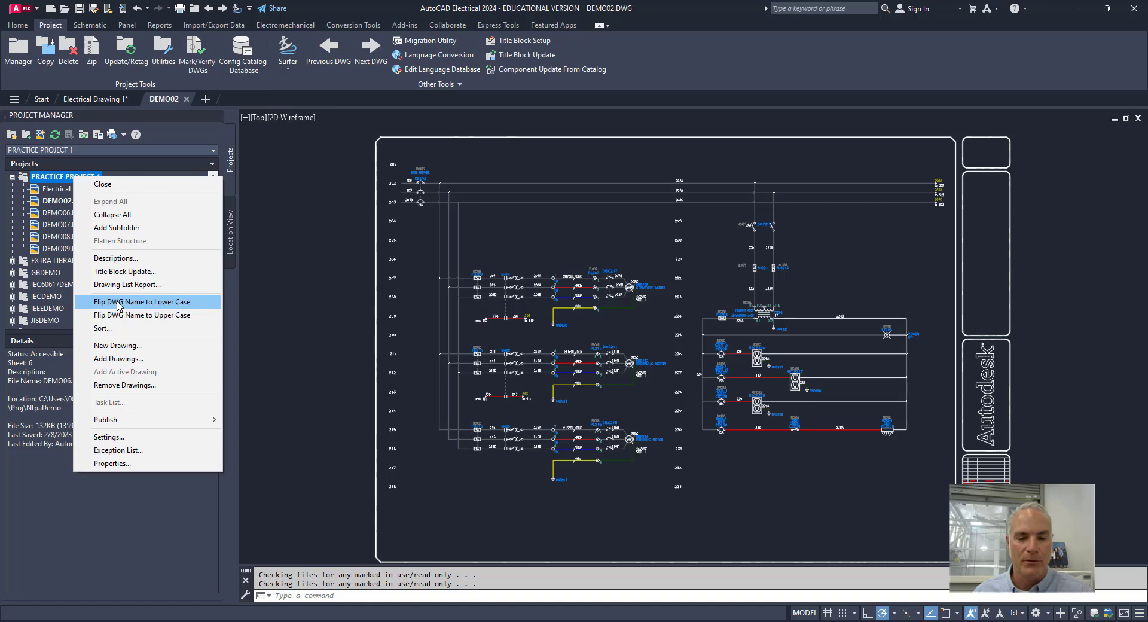
pyautogui.click(47, 176)
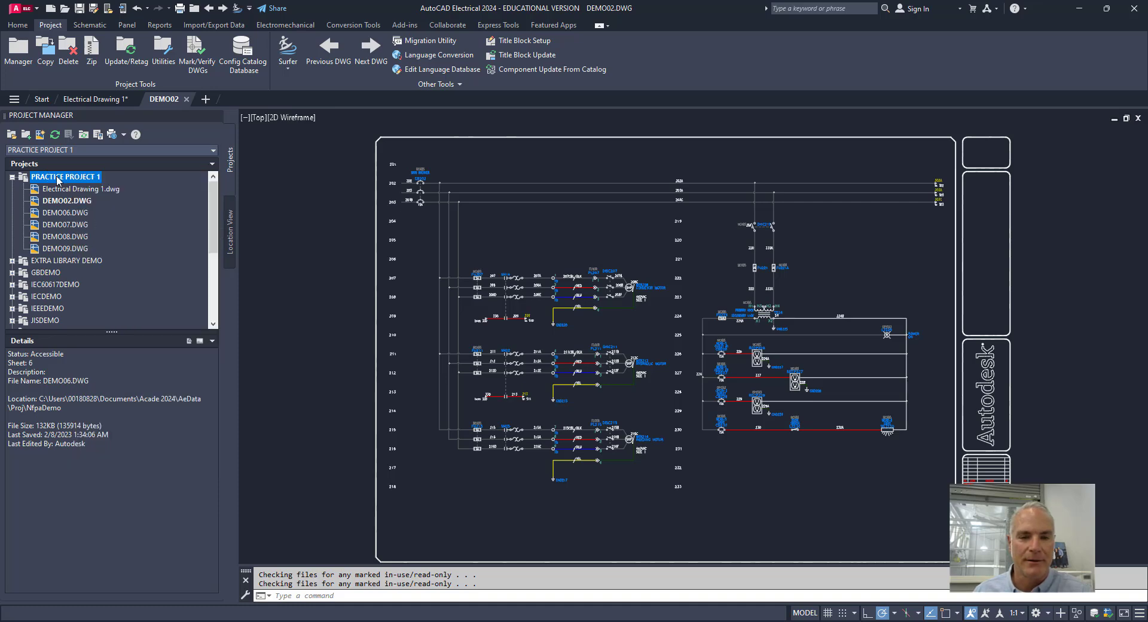
pyautogui.rightClick(58, 178)
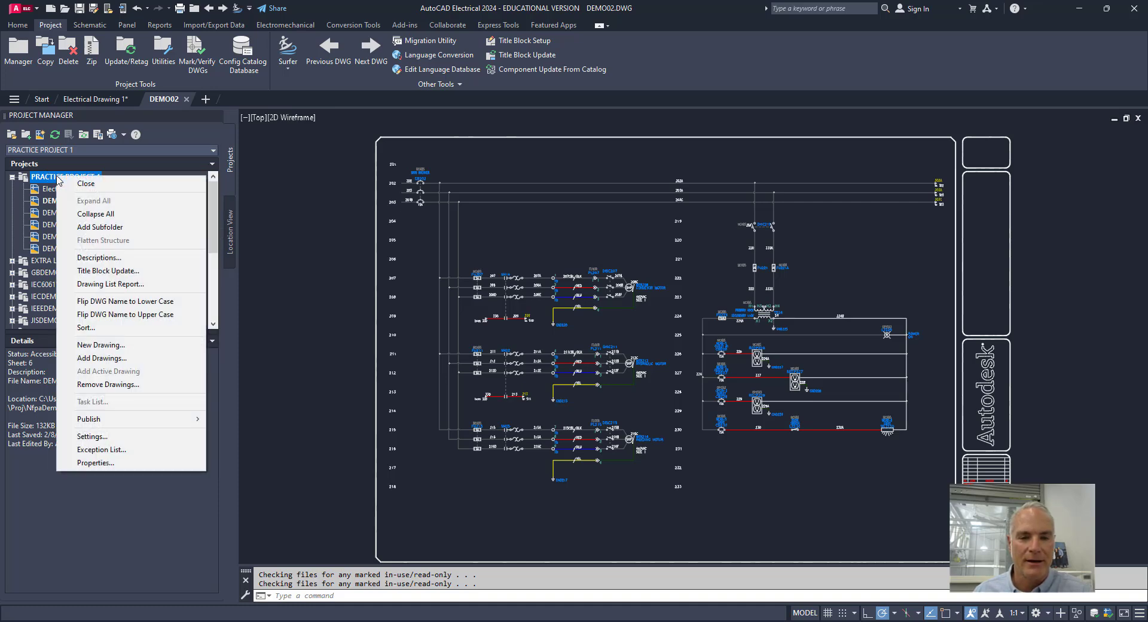
pyautogui.click(97, 227)
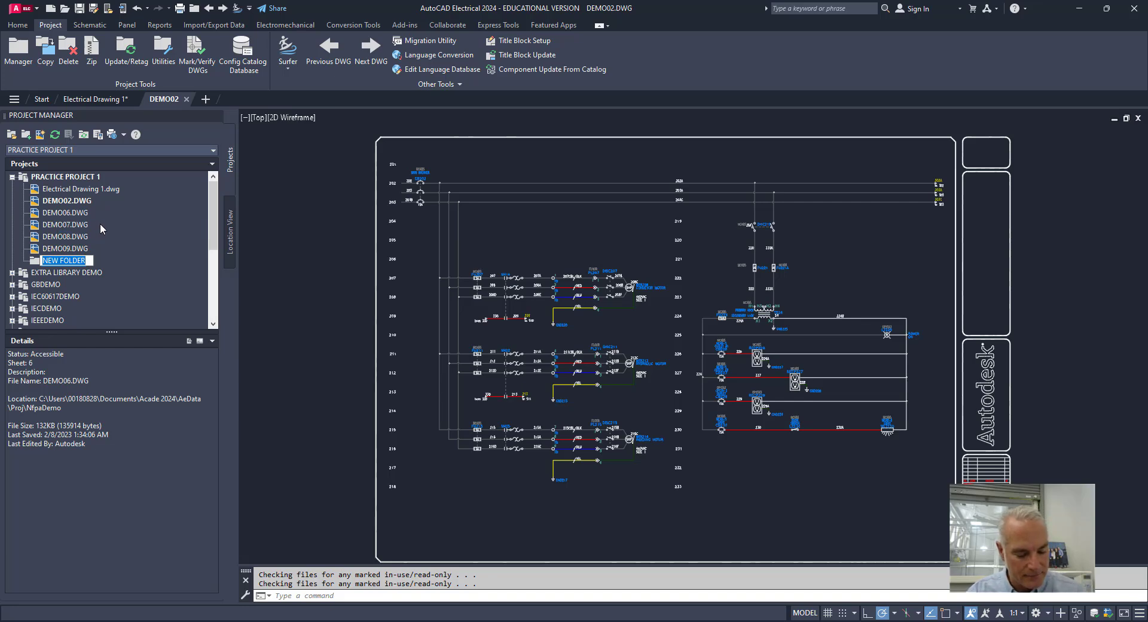
pyautogui.write('Schematics')
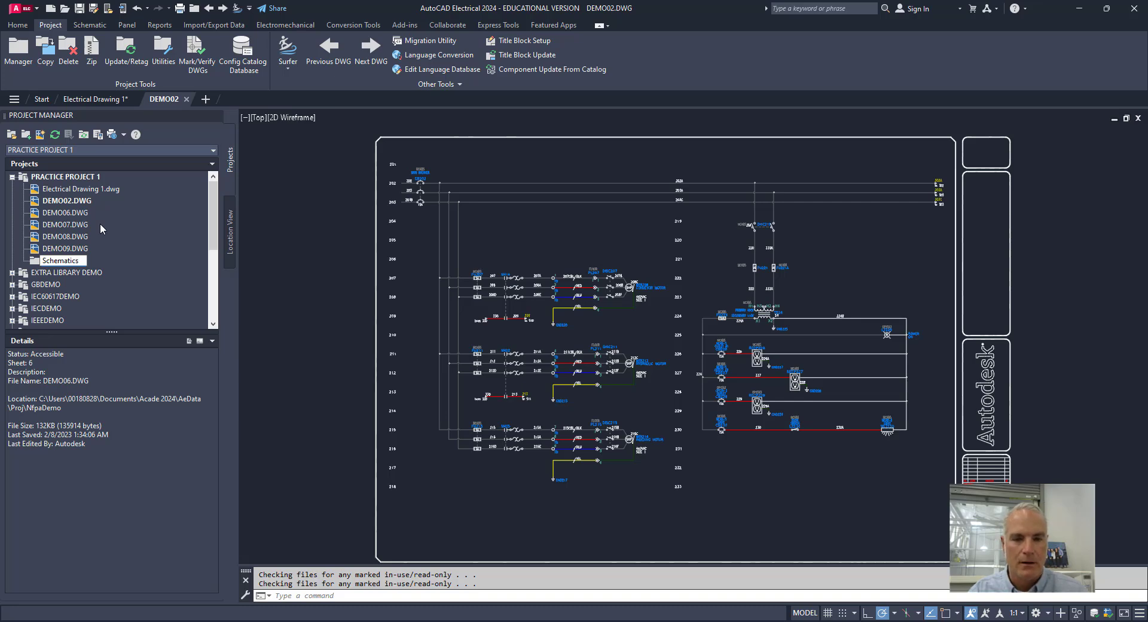
pyautogui.press('Escape')
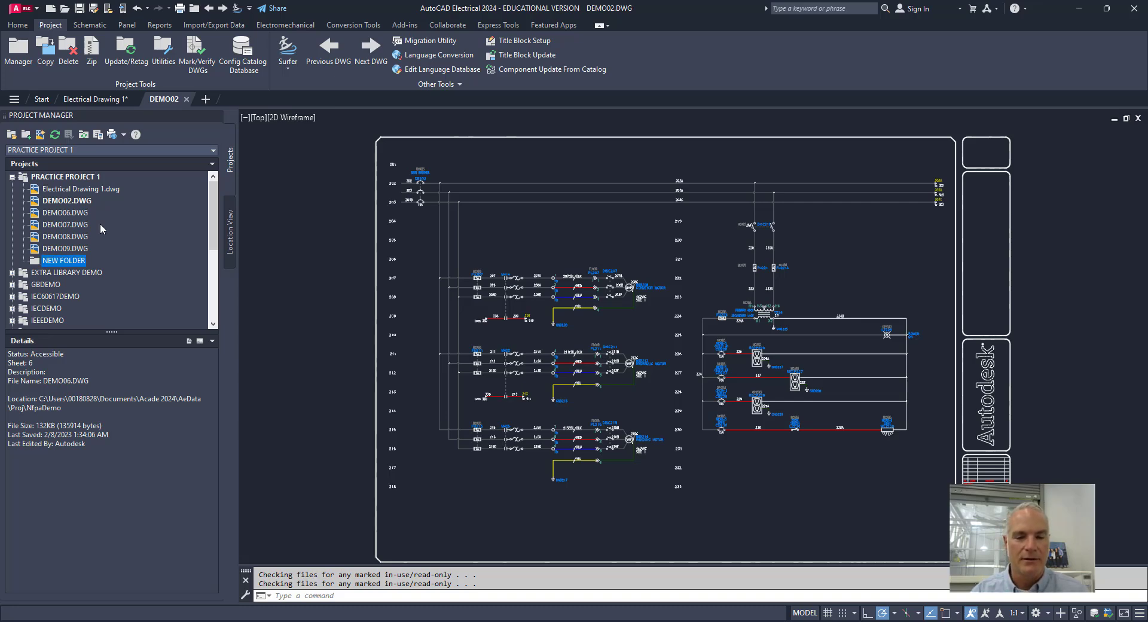
pyautogui.rightClick(72, 178)
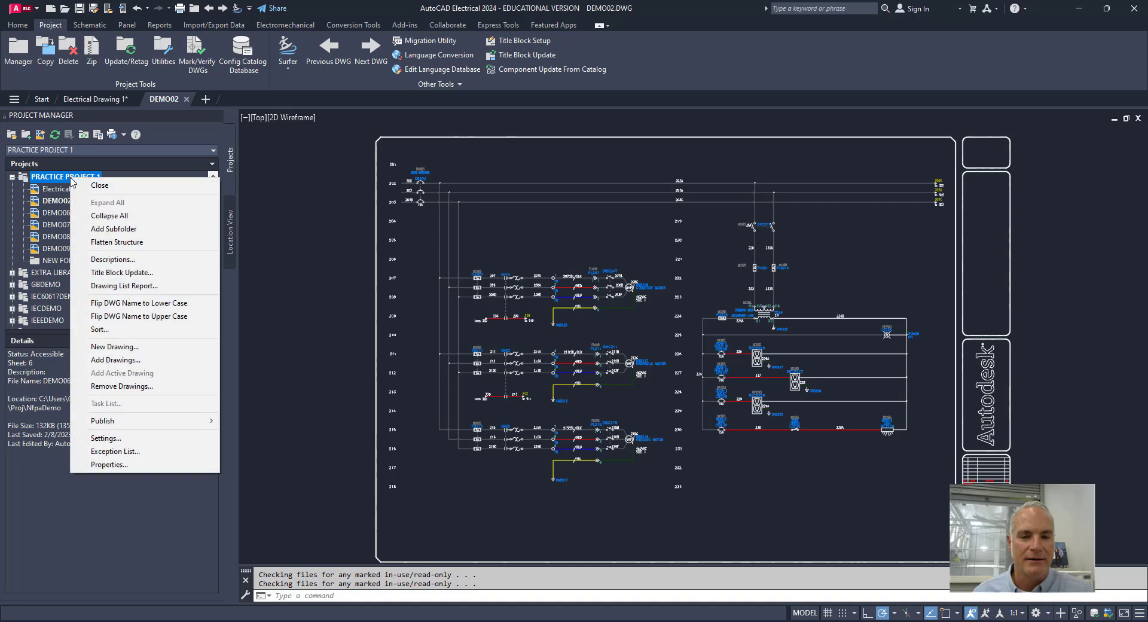
pyautogui.click(111, 229)
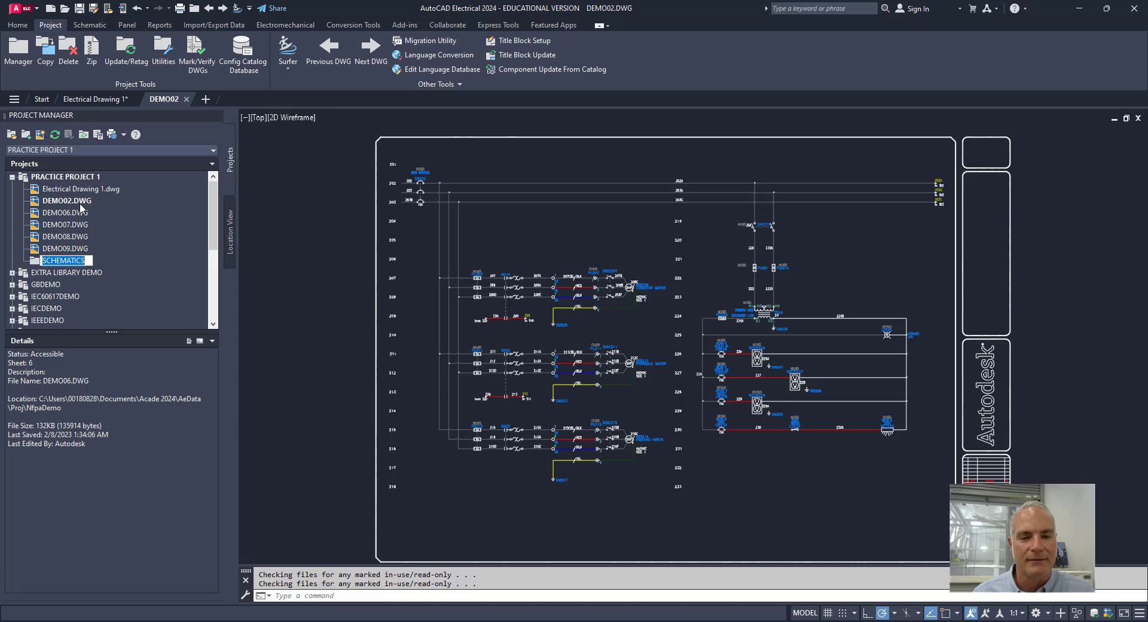
pyautogui.click(88, 263)
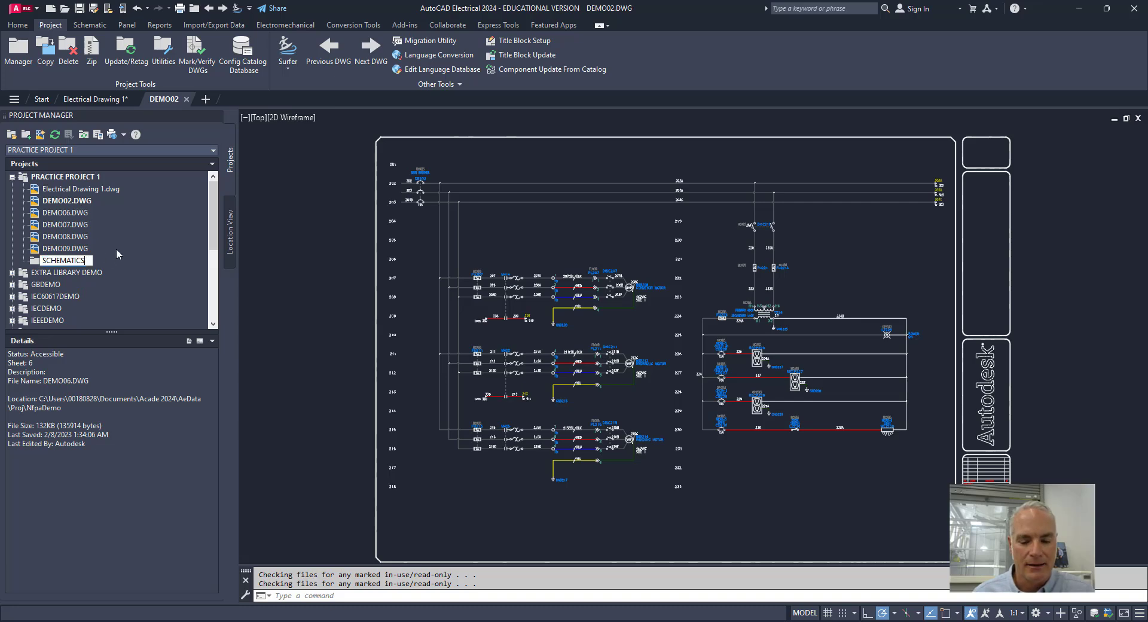
pyautogui.press('Escape')
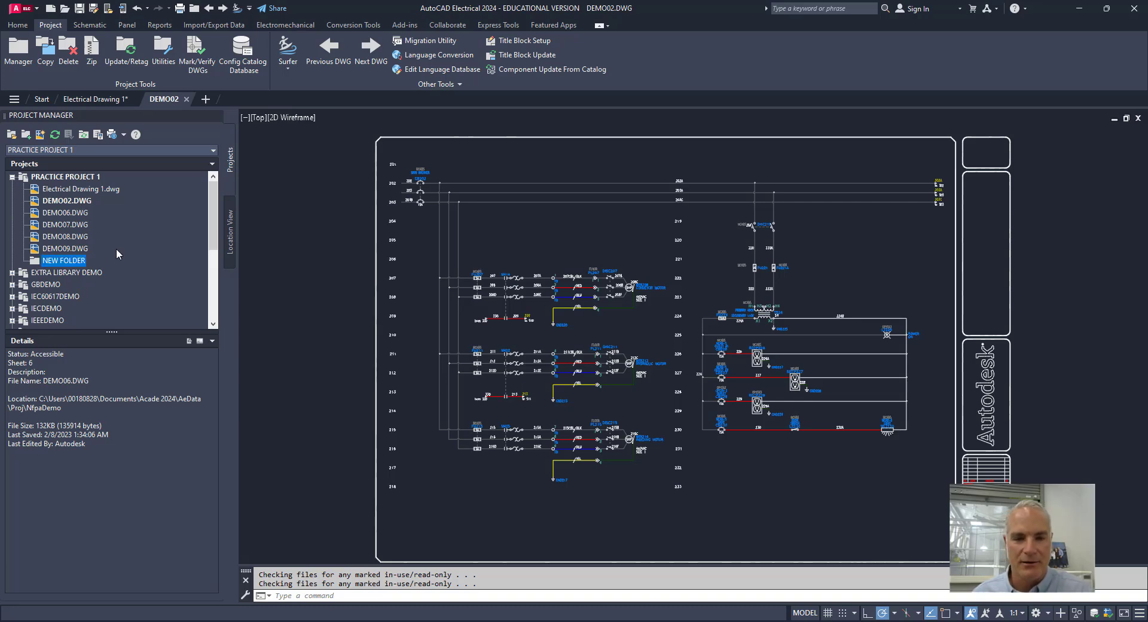
pyautogui.click(55, 138)
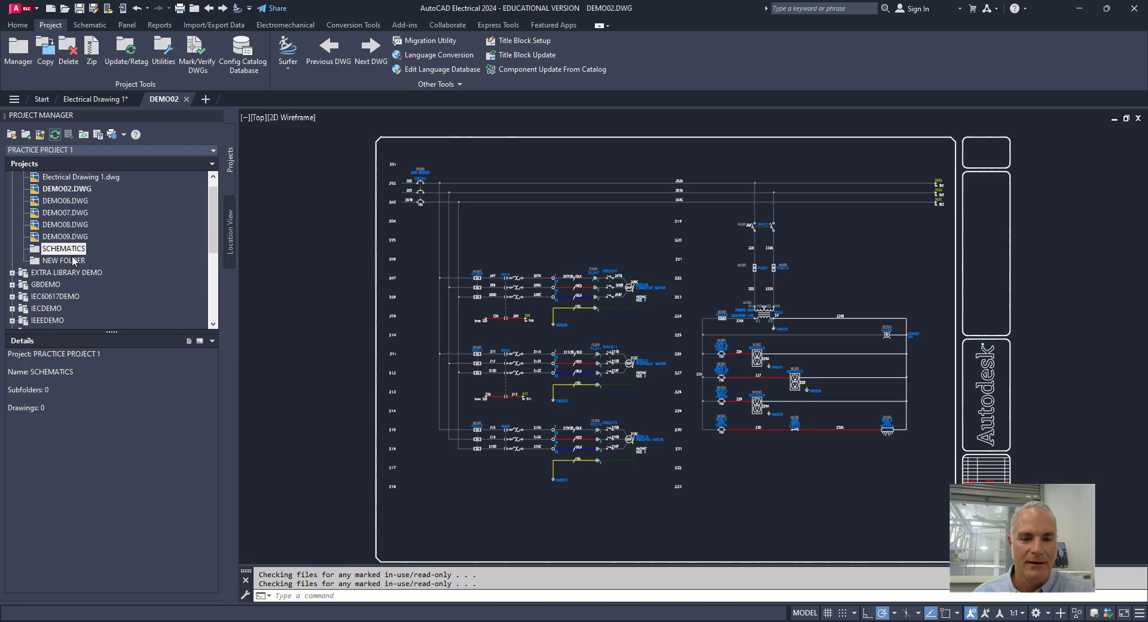
# Step: Rename the remaining NEW FOLDER to PANEL and refresh the tree
pyautogui.click(65, 263)
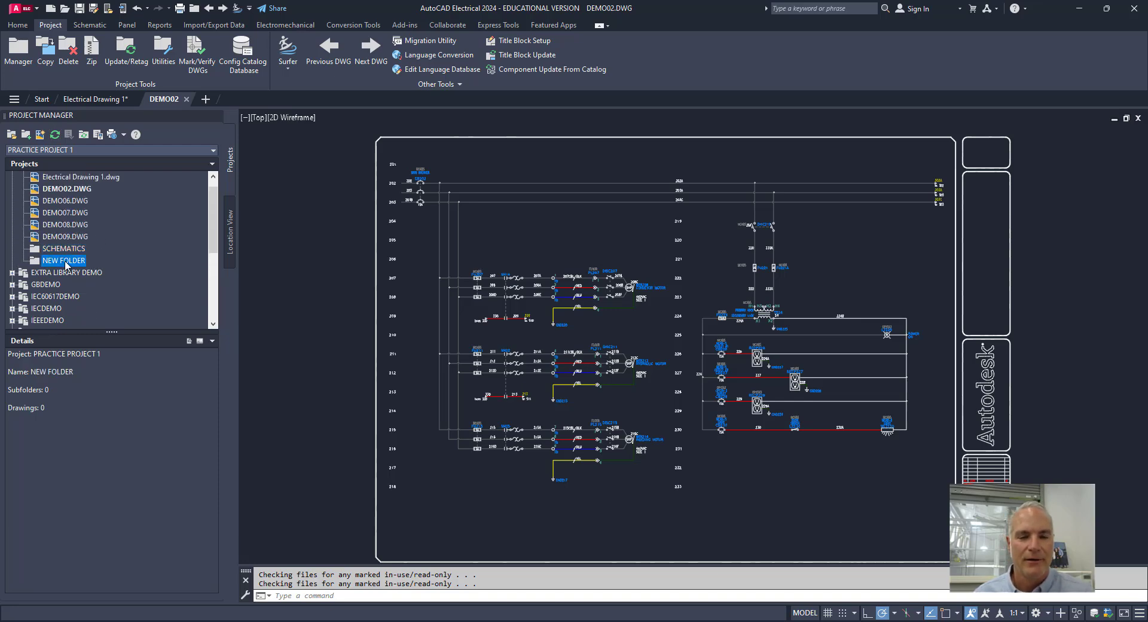
pyautogui.click(66, 261)
pyautogui.rightClick(66, 264)
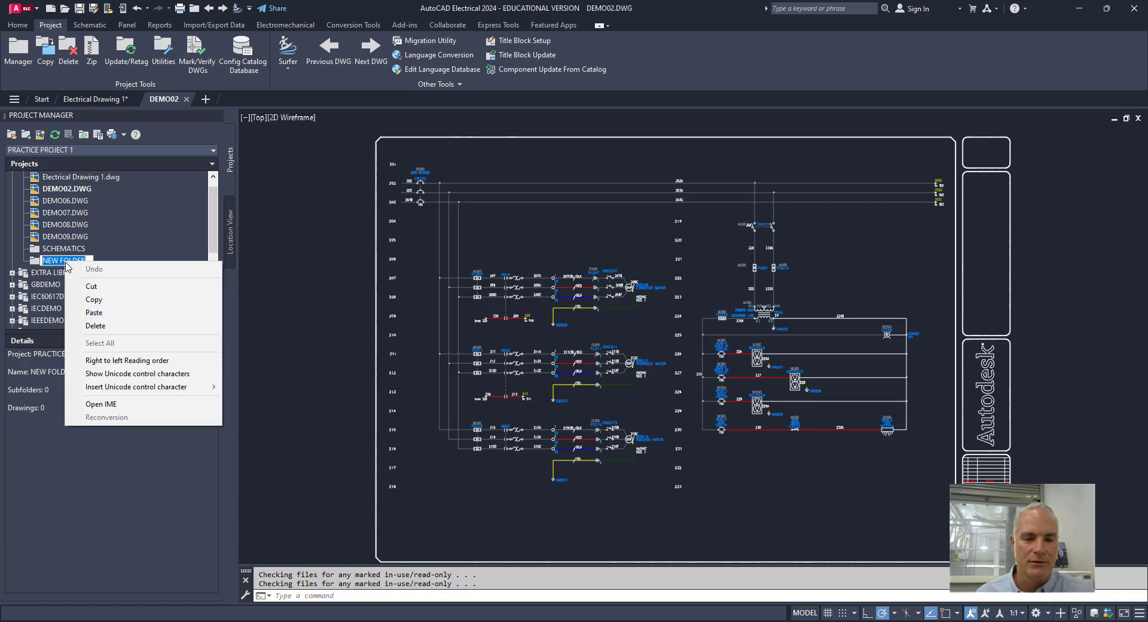
pyautogui.click(52, 261)
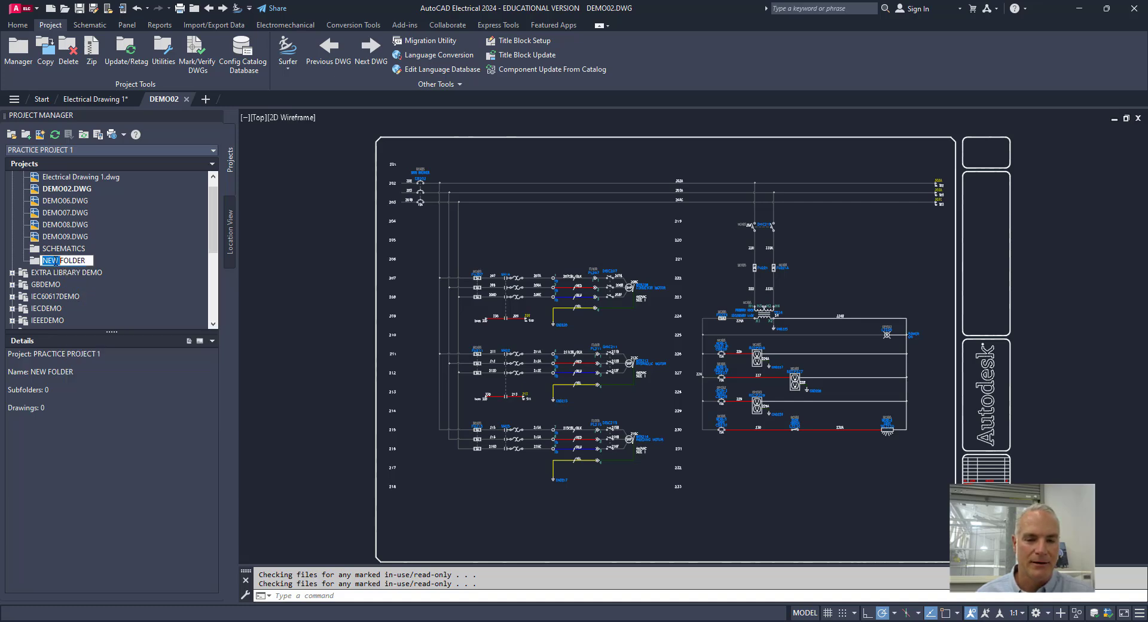
pyautogui.moveTo(87, 262); pyautogui.dragTo(35, 256)
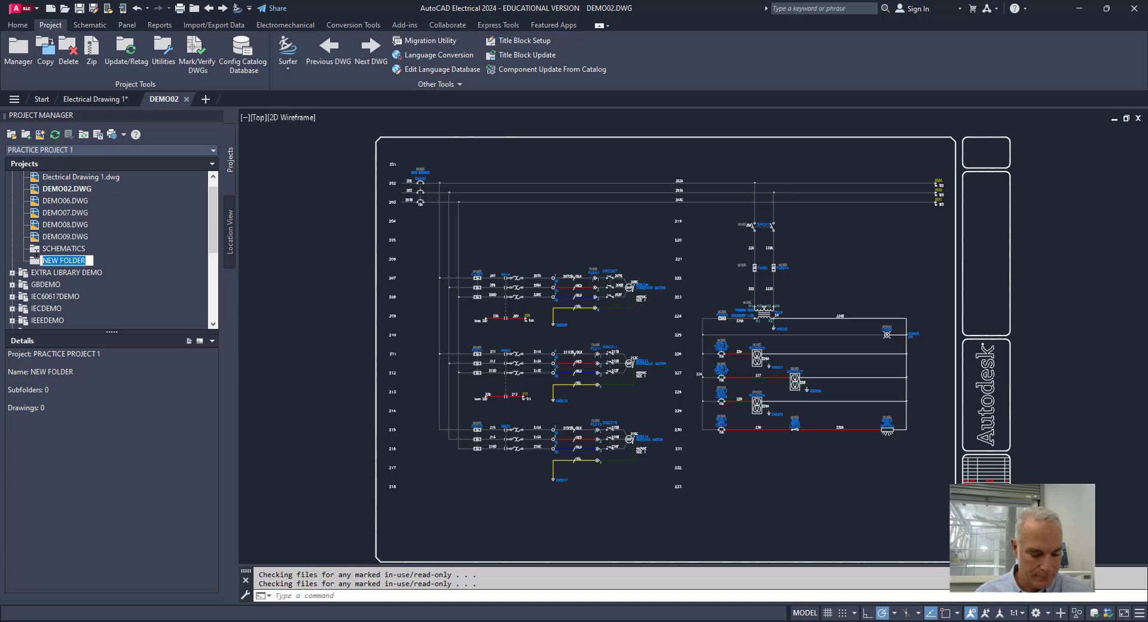
pyautogui.write('PANEL')
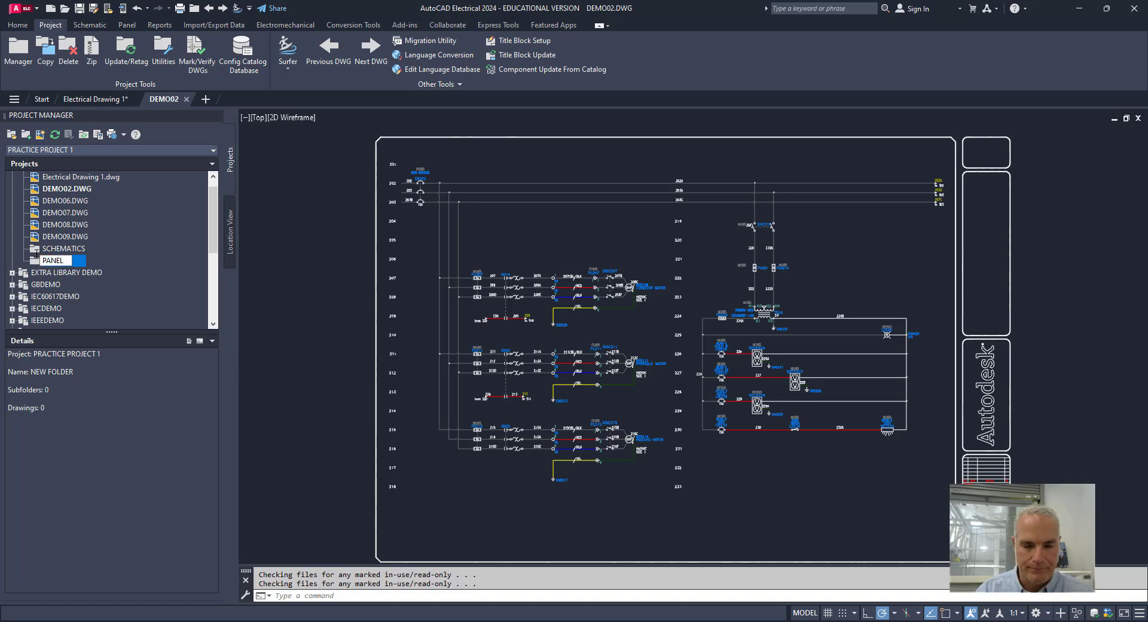
pyautogui.press('Escape')
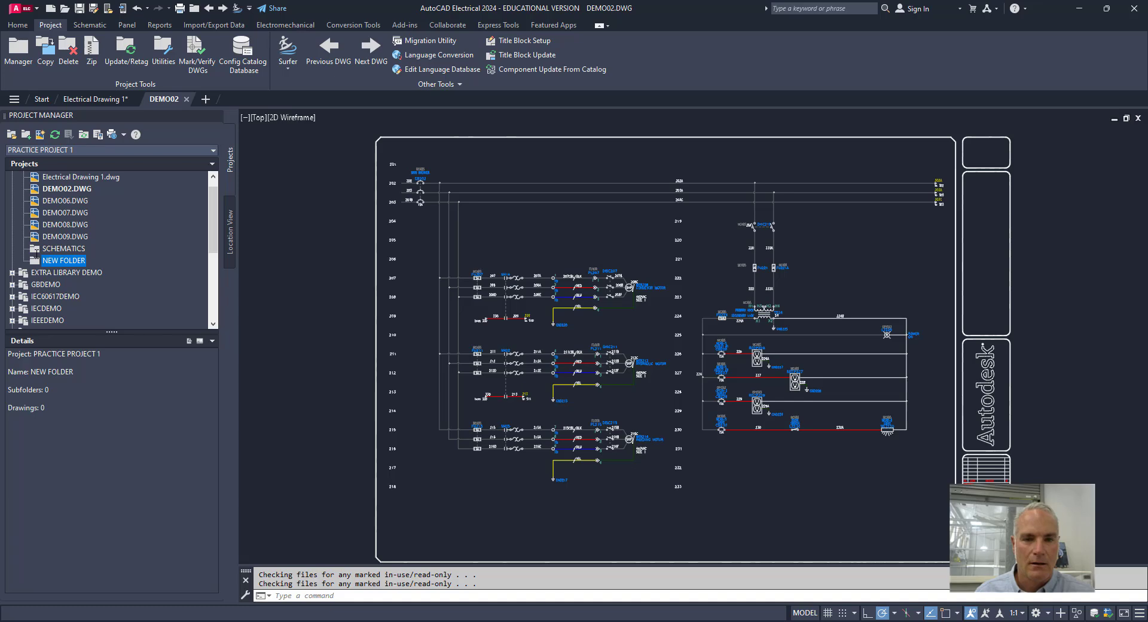
pyautogui.click(54, 134)
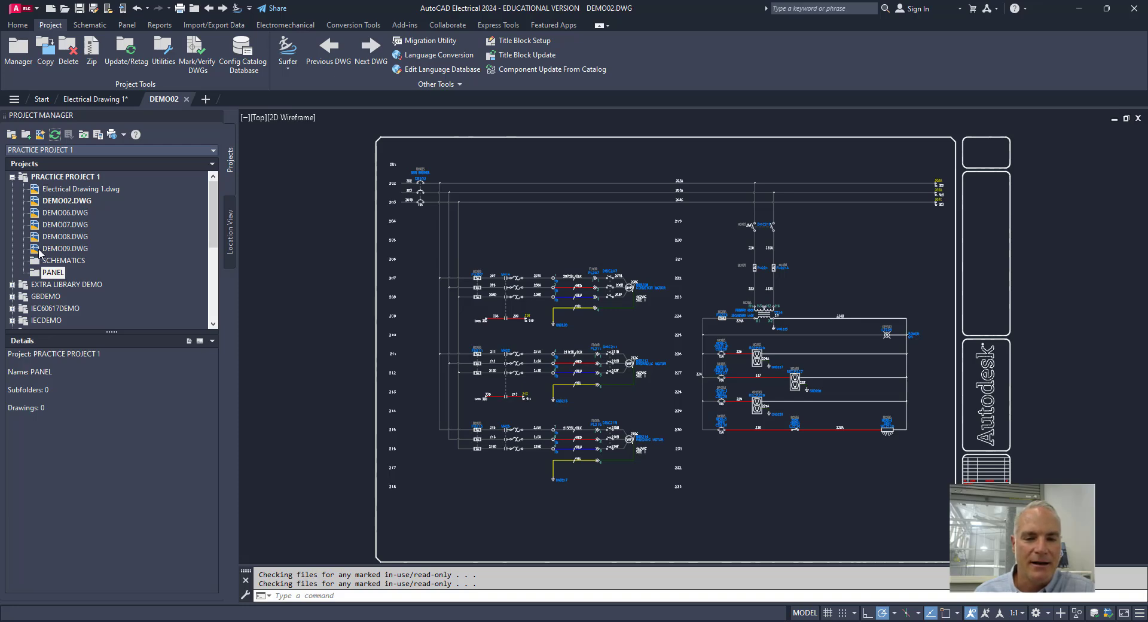
# Step: Move DEMO09.DWG into PANEL, and Electrical Drawing 1.dwg and DEMO02.DWG into SCHEMATICS, Electrical Drawing 1 first
pyautogui.moveTo(41, 248)
pyautogui.mouseDown()
pyautogui.moveTo(42, 275)
pyautogui.moveTo(50, 241)
pyautogui.moveTo(52, 265)
pyautogui.mouseUp()
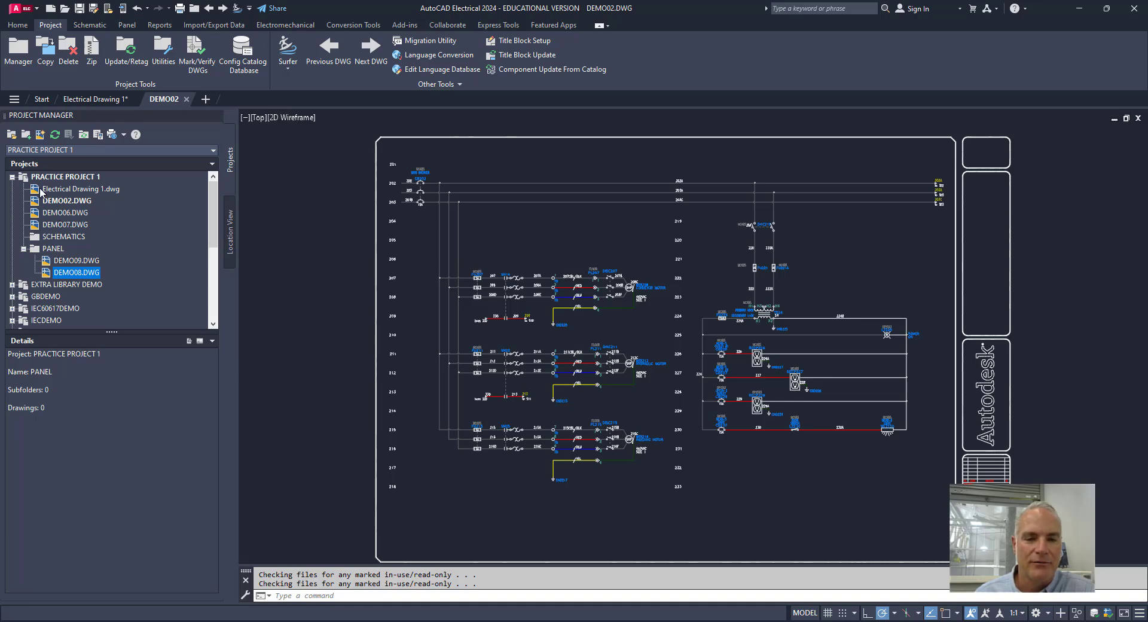
pyautogui.moveTo(41, 189); pyautogui.dragTo(35, 226)
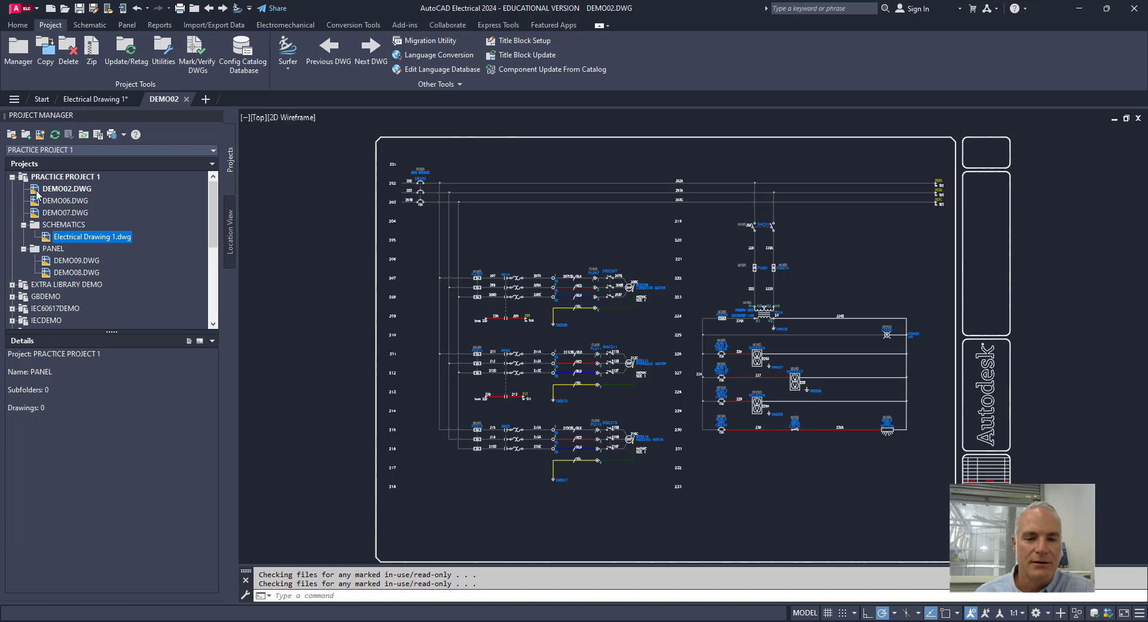
pyautogui.moveTo(60, 189)
pyautogui.mouseDown()
pyautogui.moveTo(38, 225)
pyautogui.moveTo(37, 205)
pyautogui.mouseUp()
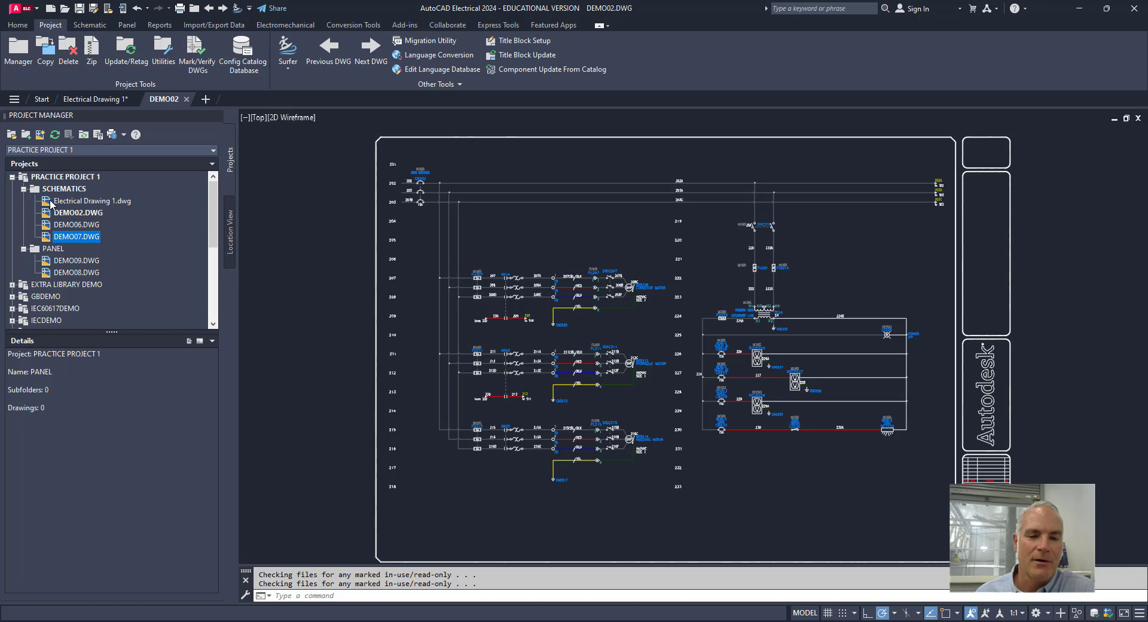
pyautogui.moveTo(50, 202)
pyautogui.mouseDown()
pyautogui.moveTo(46, 243)
pyautogui.moveTo(53, 222)
pyautogui.moveTo(77, 209)
pyautogui.mouseUp()
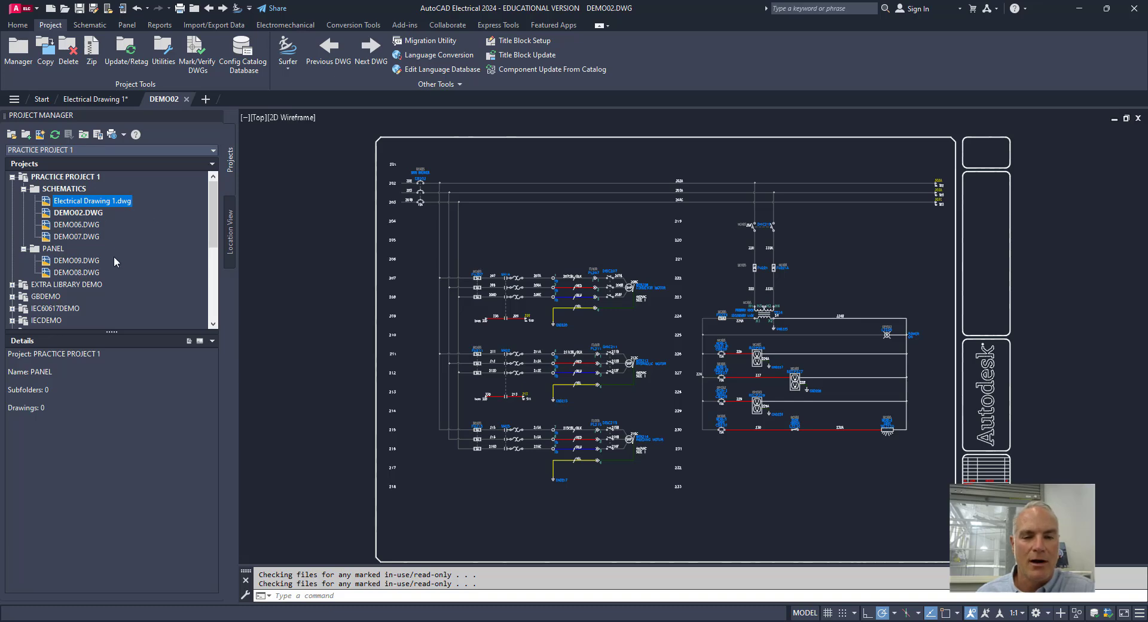